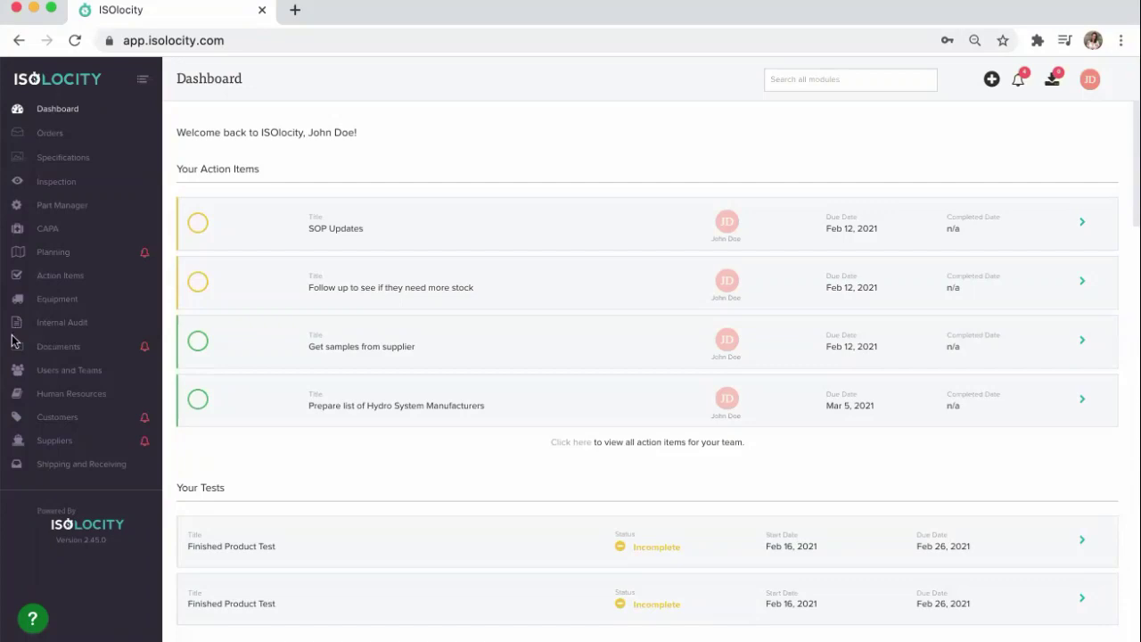
Open Team Settings for Location A from the user account menu.
left_click_drag(5, 335, 92, 360)
left_click(1088, 88)
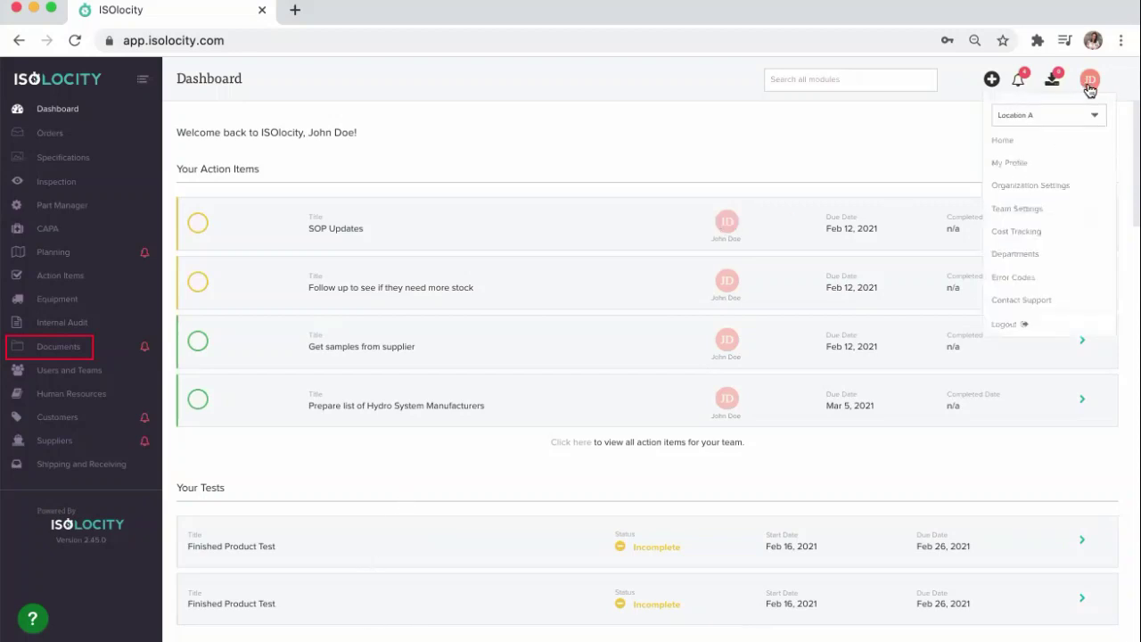
left_click(1060, 209)
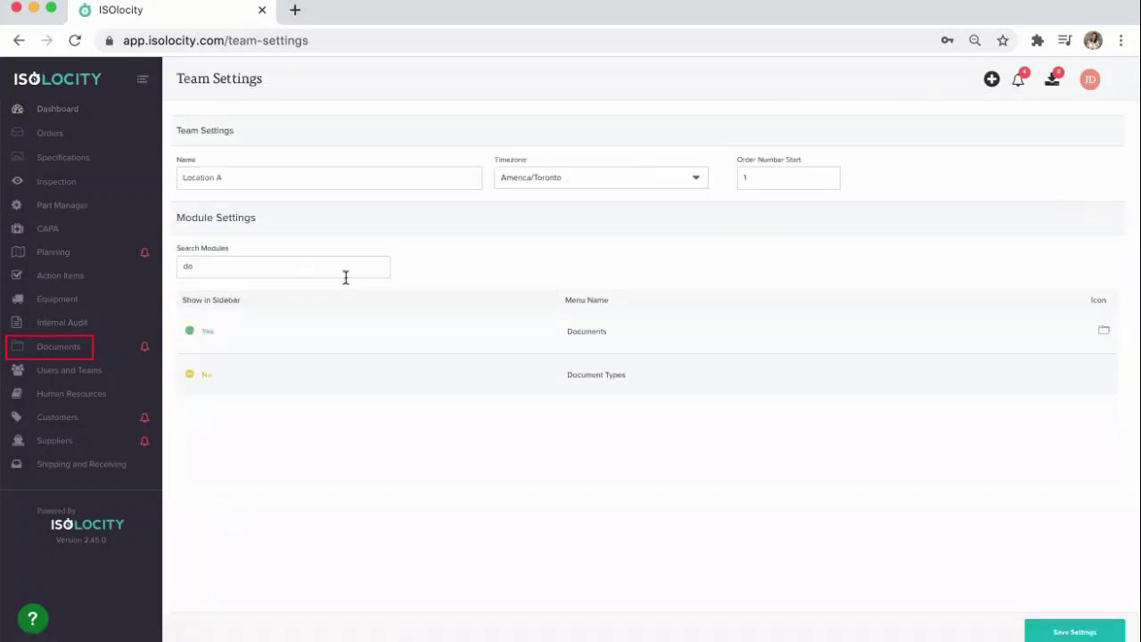
Open the Documents module settings and confirm the stage 1 name.
left_click(459, 330)
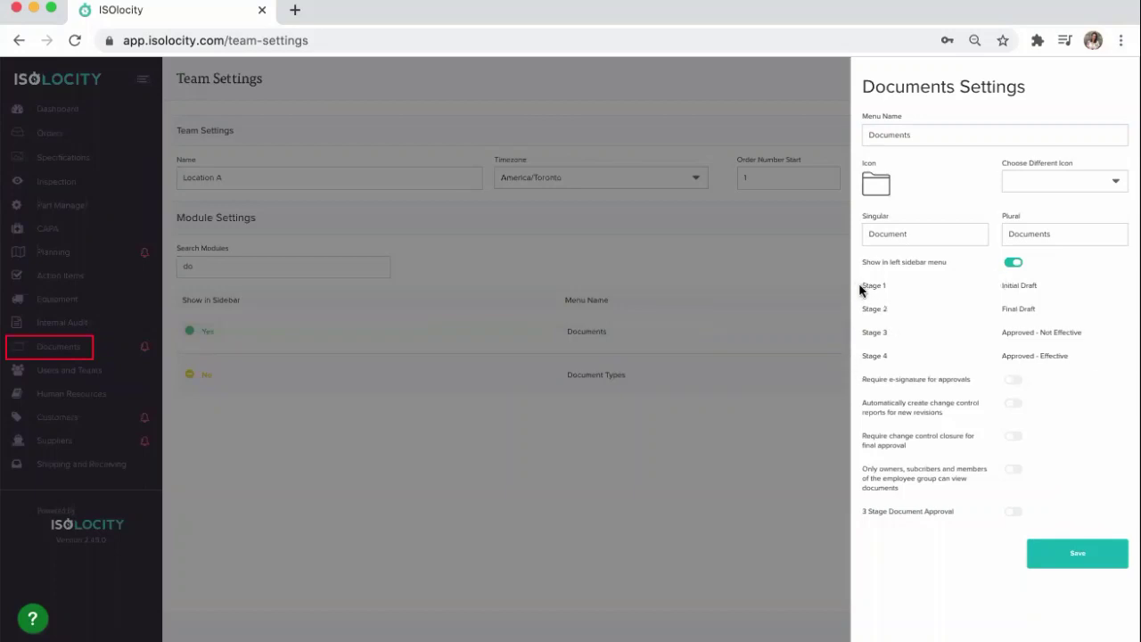
left_click(1039, 290)
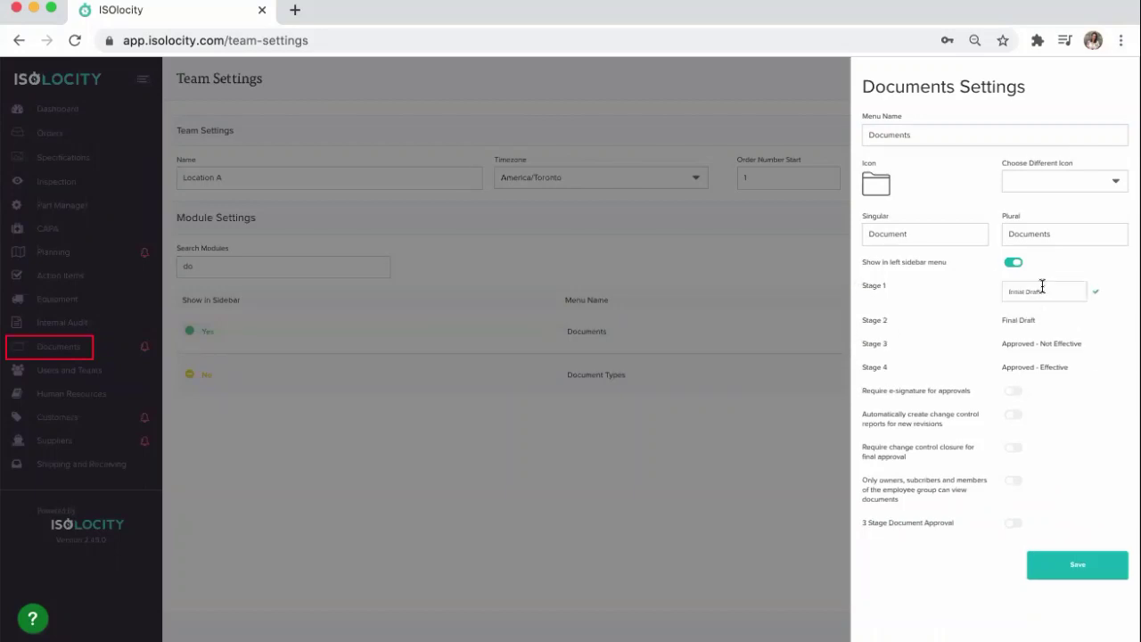
left_click(1096, 291)
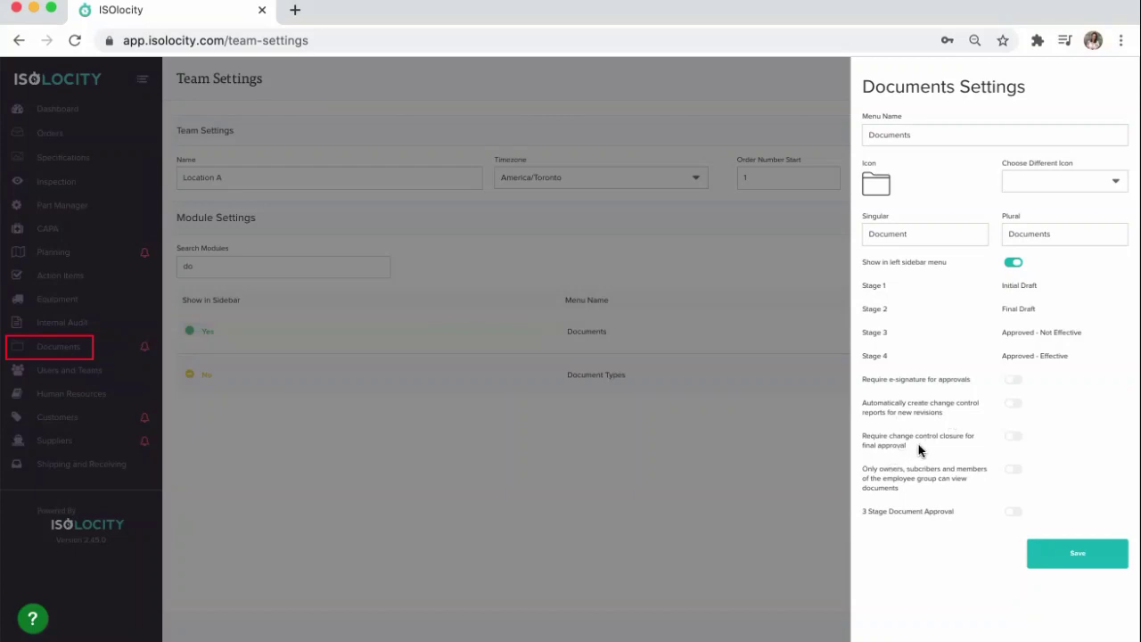
Turn on approval e-signatures, automatic change control reports and required change control closure, then save.
left_click(1014, 380)
left_click(1014, 403)
left_click(1014, 438)
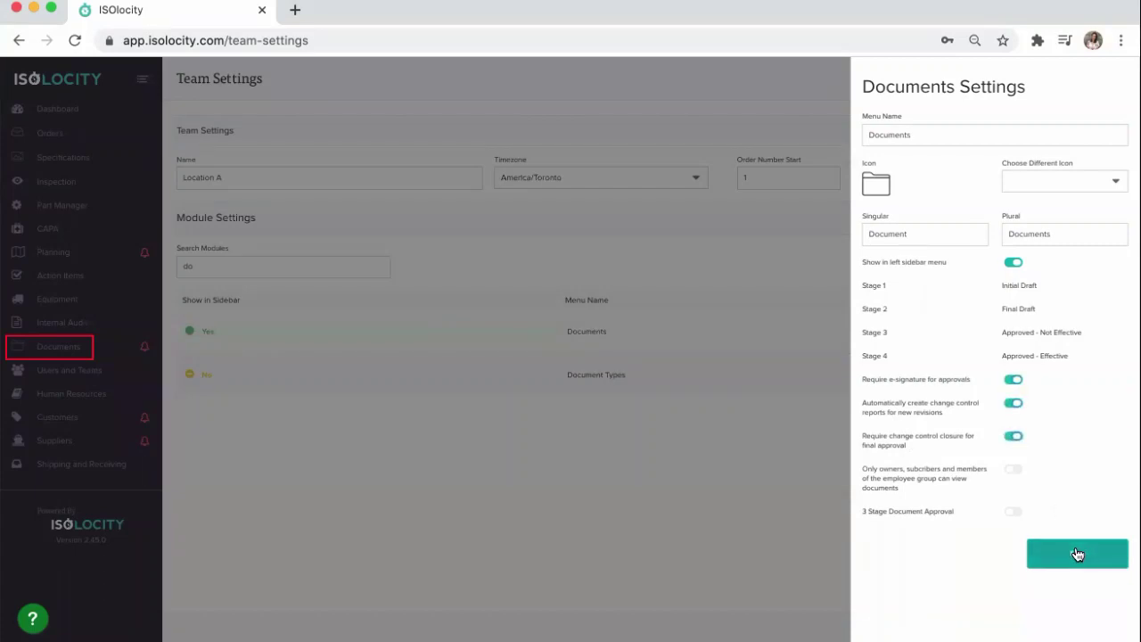
left_click(1074, 549)
left_click(746, 514)
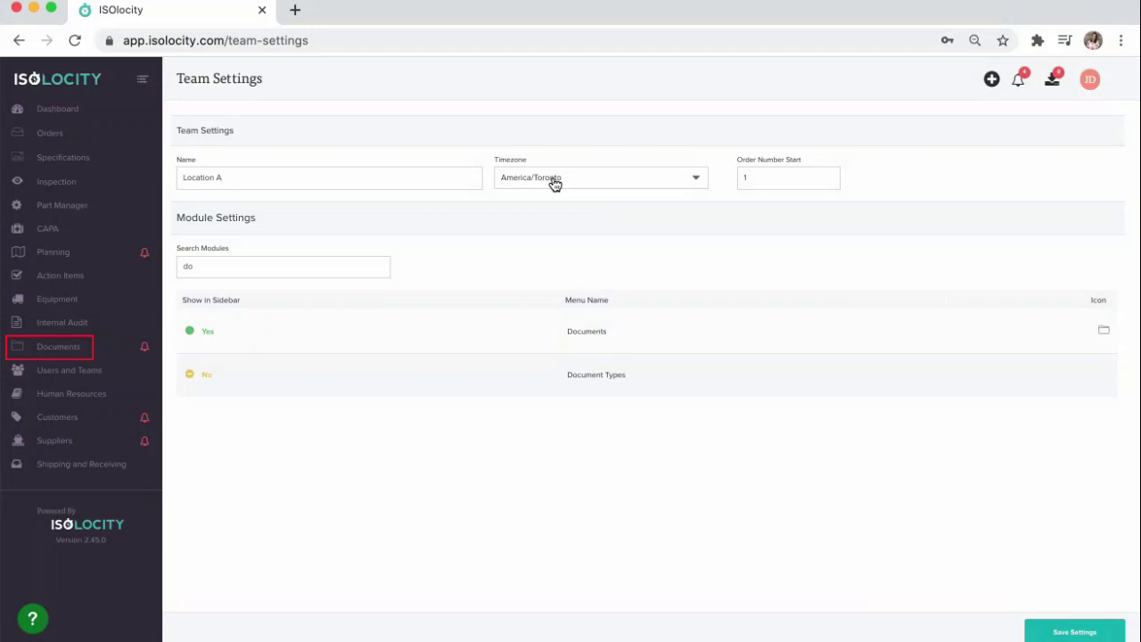
Go to the Documents list showing the approved SOP 001 at revision 1.
left_click(49, 356)
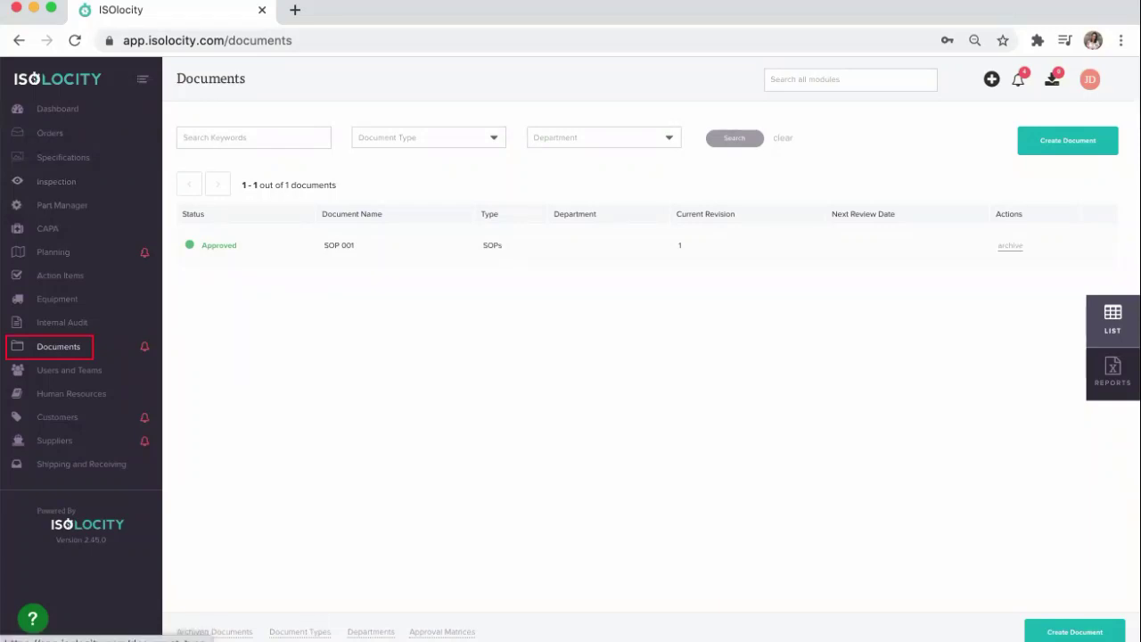
Create an active document type named WI, then return to the Documents list.
left_click(299, 631)
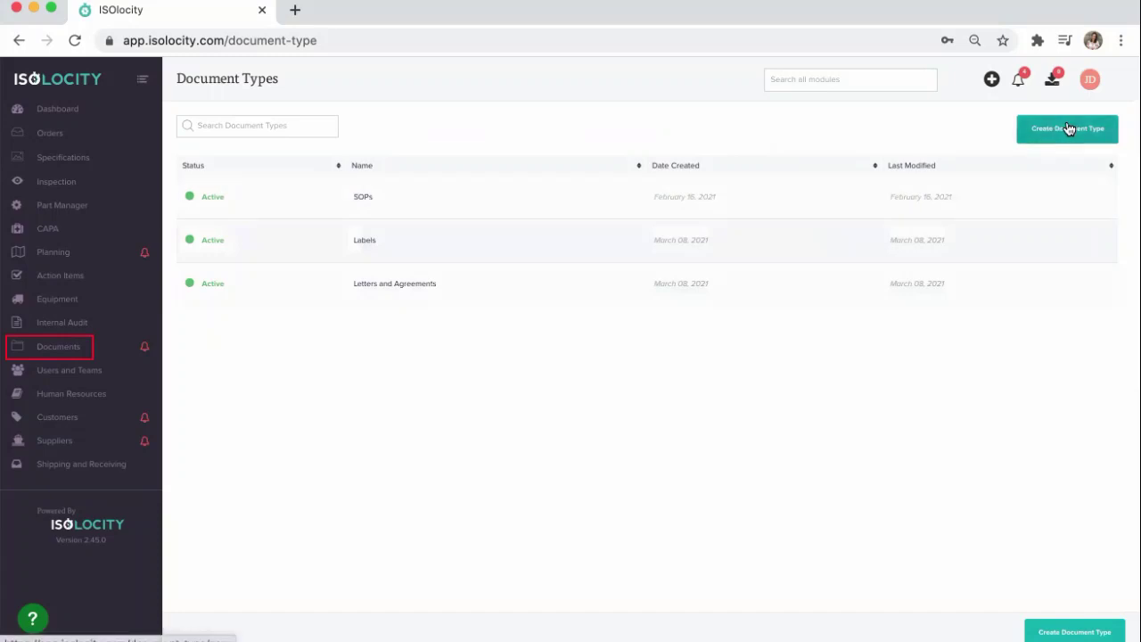
left_click(1067, 128)
left_click(356, 149)
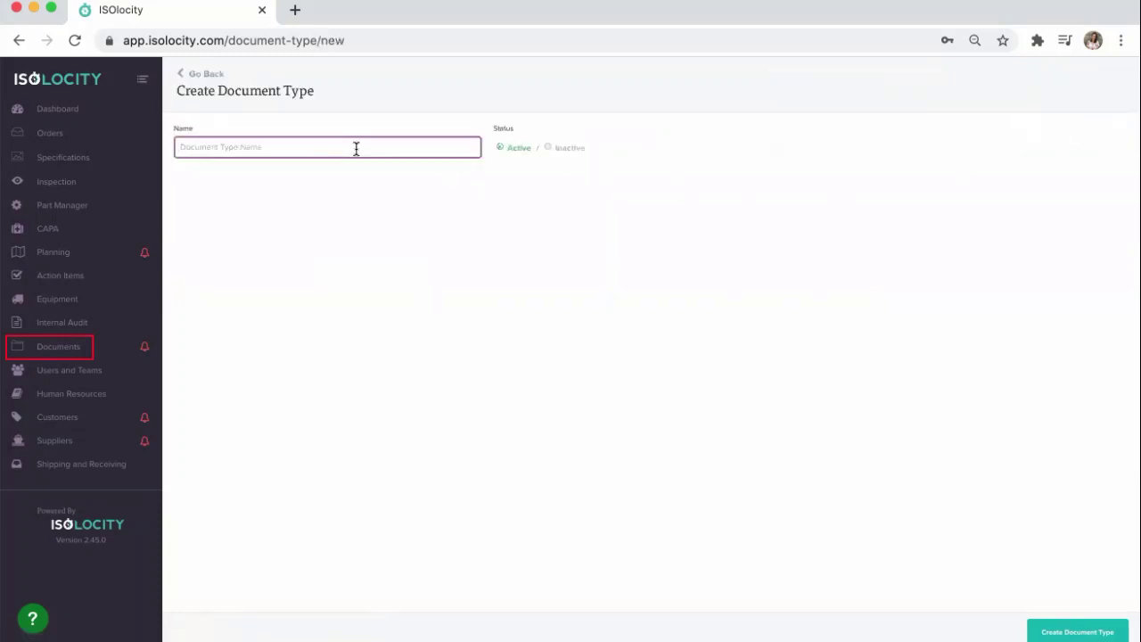
type("Wi")
left_click(1104, 628)
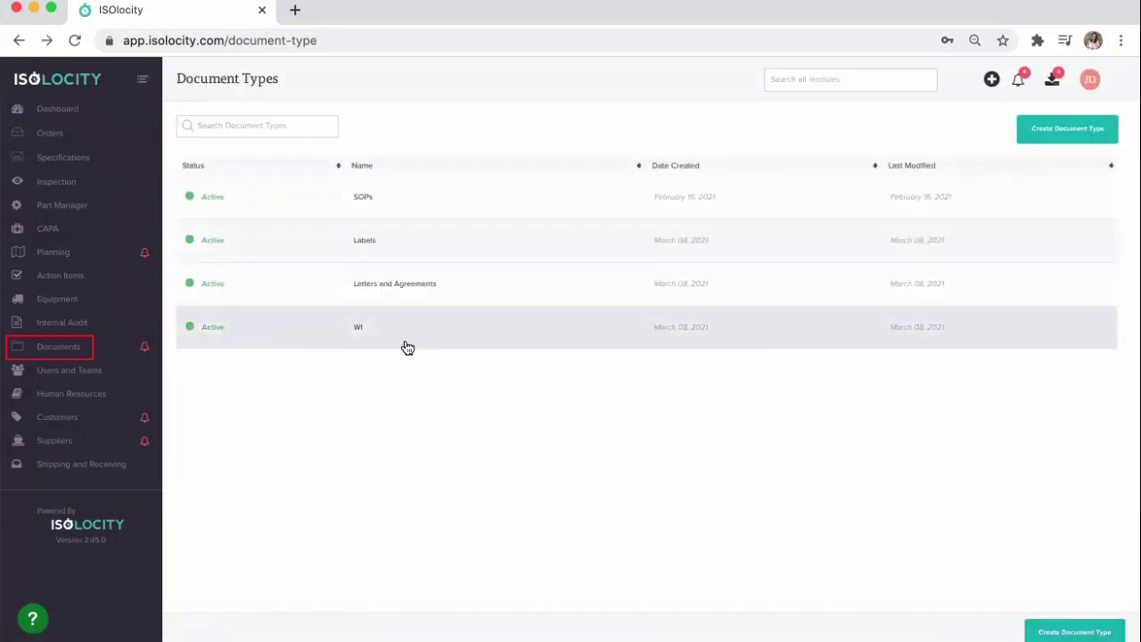
left_click(40, 349)
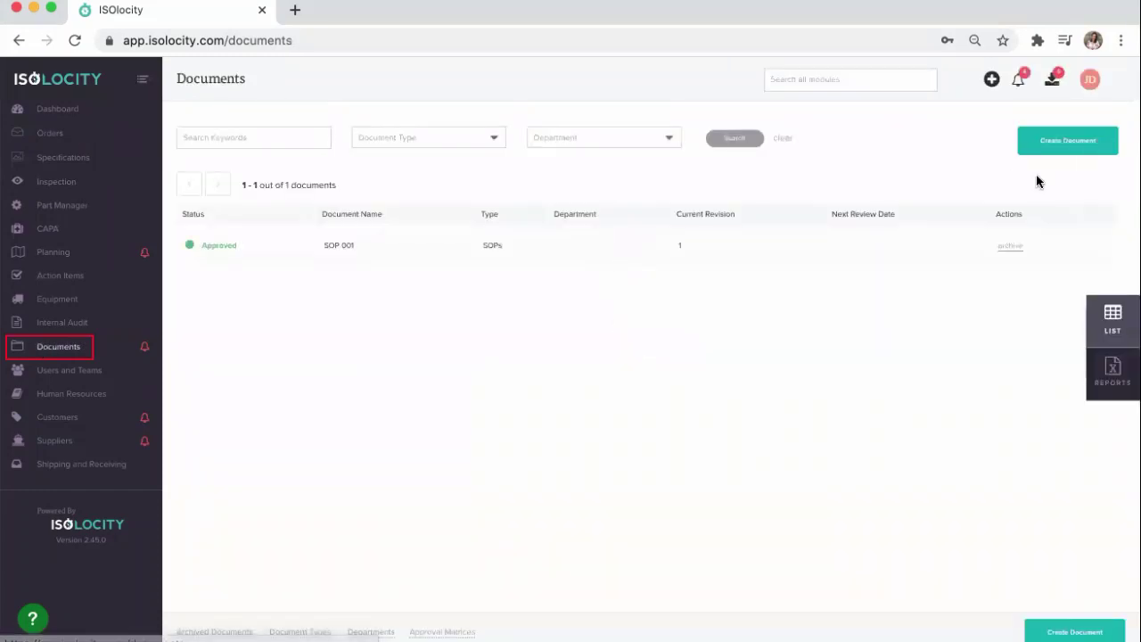
Start a new document with the Quality Assurance approval matrix and parent SOP 001 Revision 1.
left_click(1025, 145)
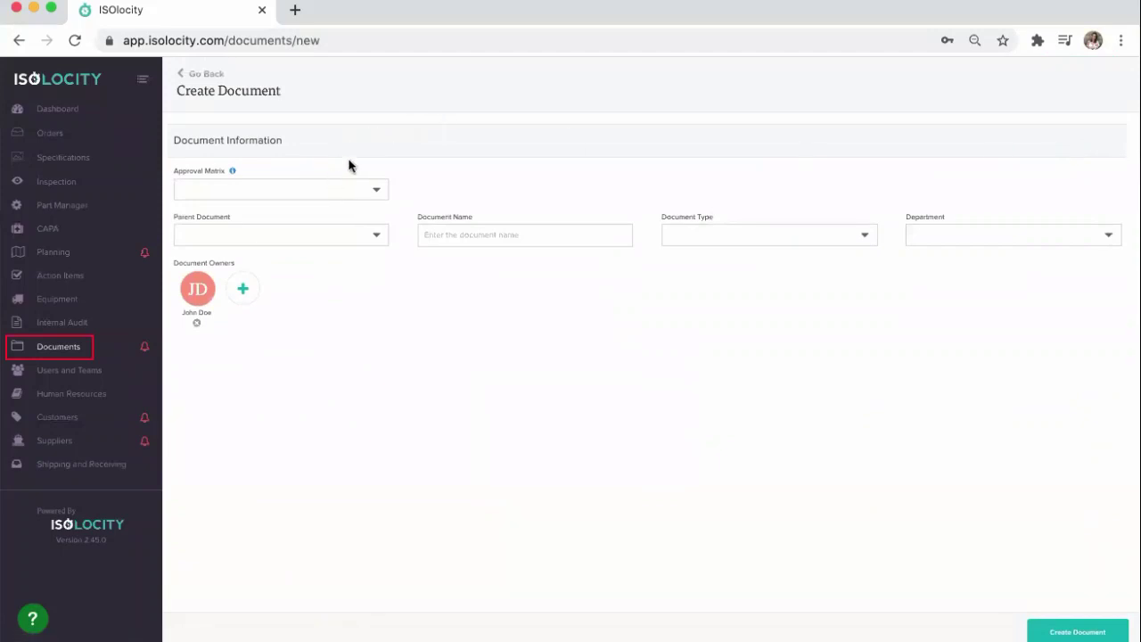
left_click(287, 194)
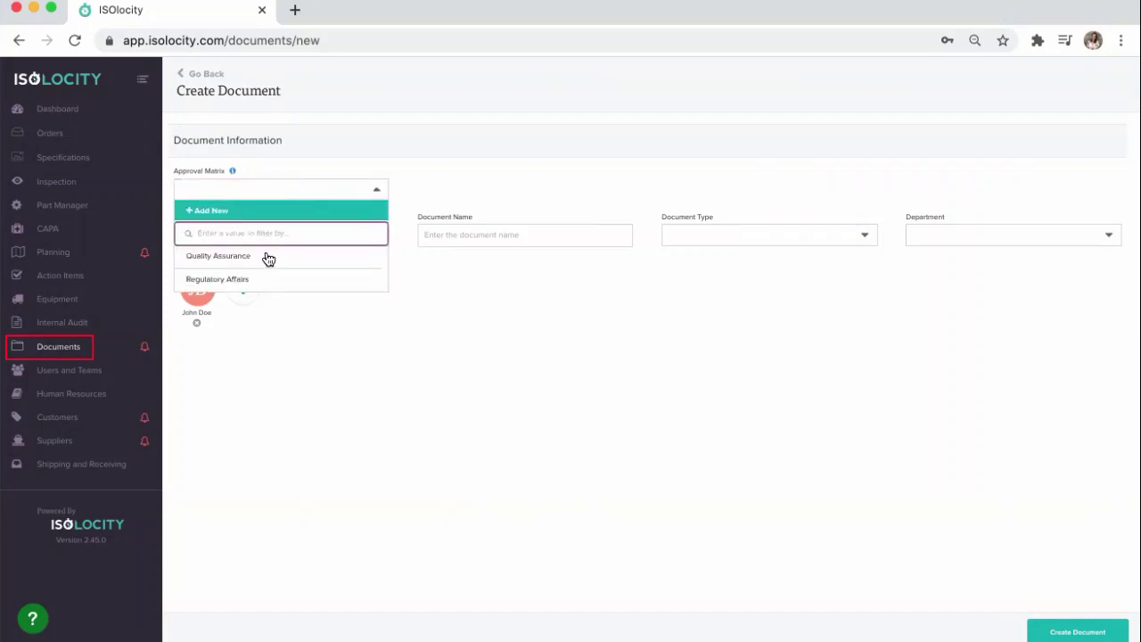
left_click(268, 259)
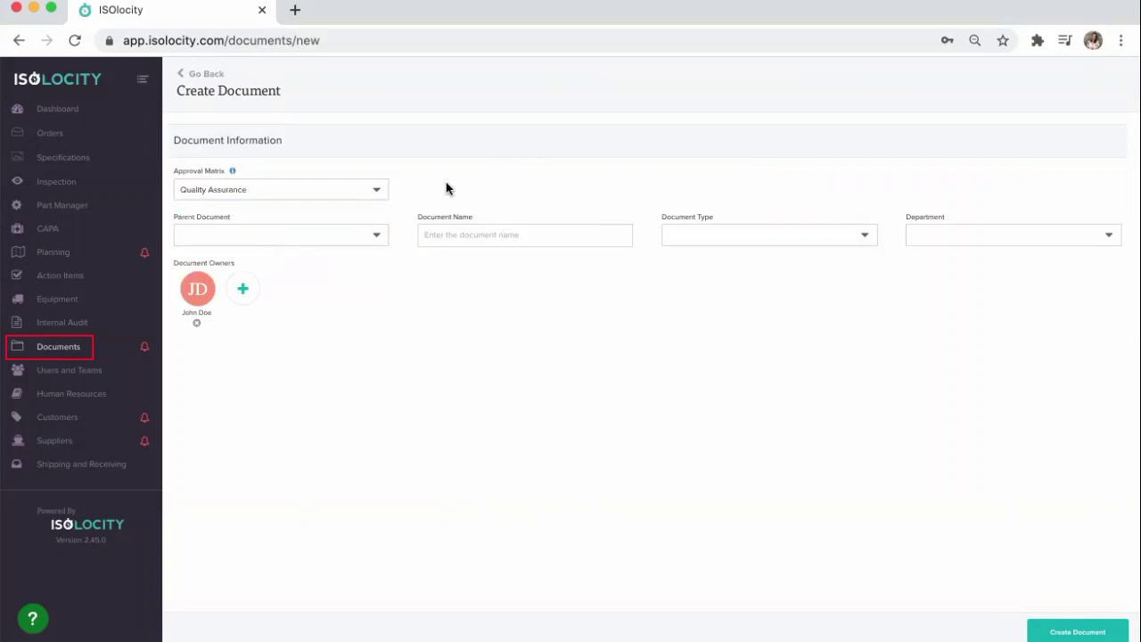
left_click(334, 242)
left_click(335, 243)
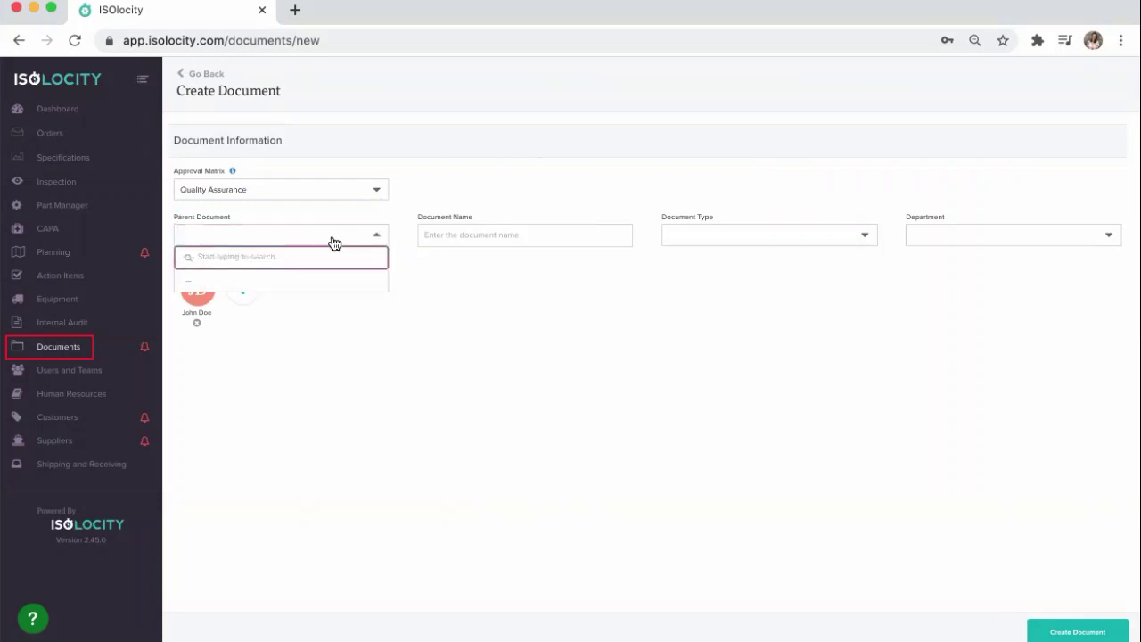
type("so")
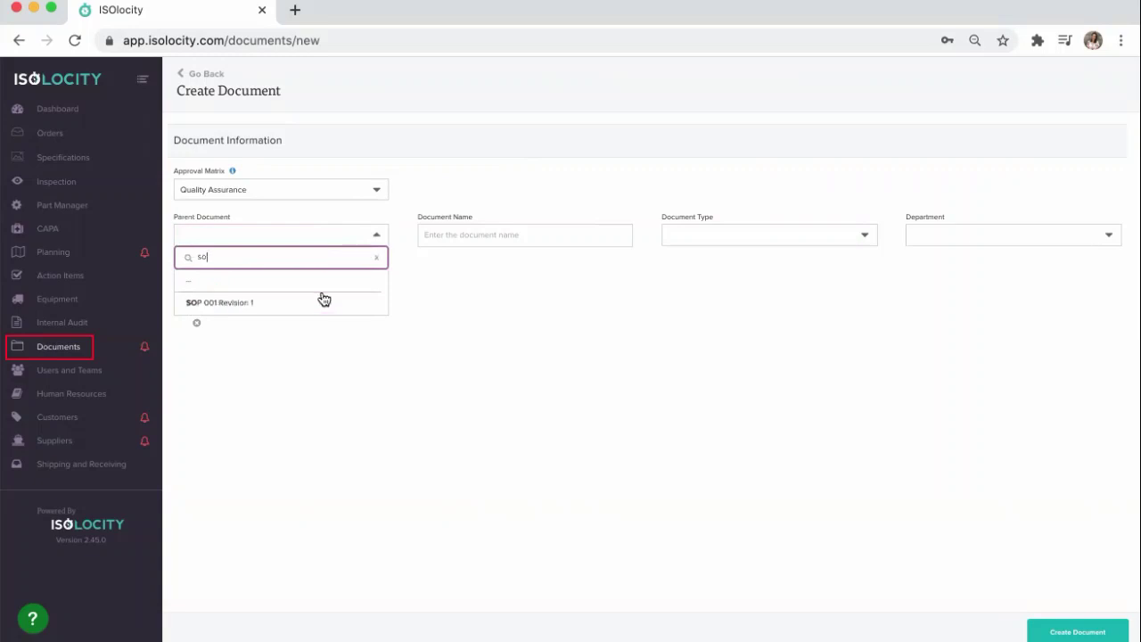
left_click(294, 303)
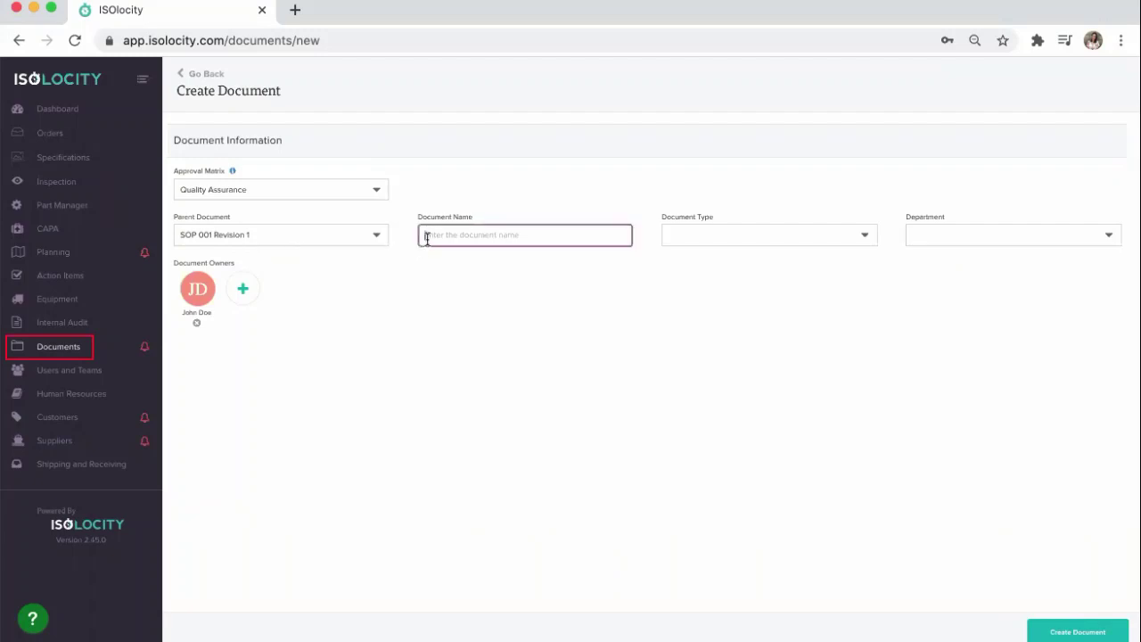
Name it 'WI 001 Proper Hand Washing', type WI, department Quality Assurance, and create it.
type("WI")
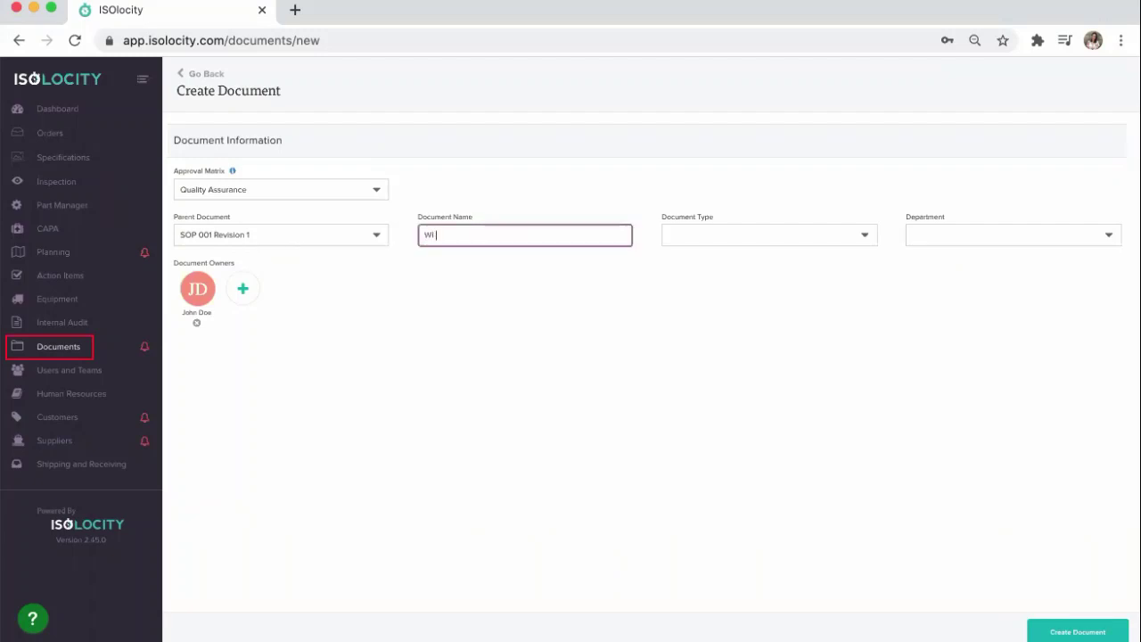
type(" 001 Proper Hand Washing")
left_click(684, 236)
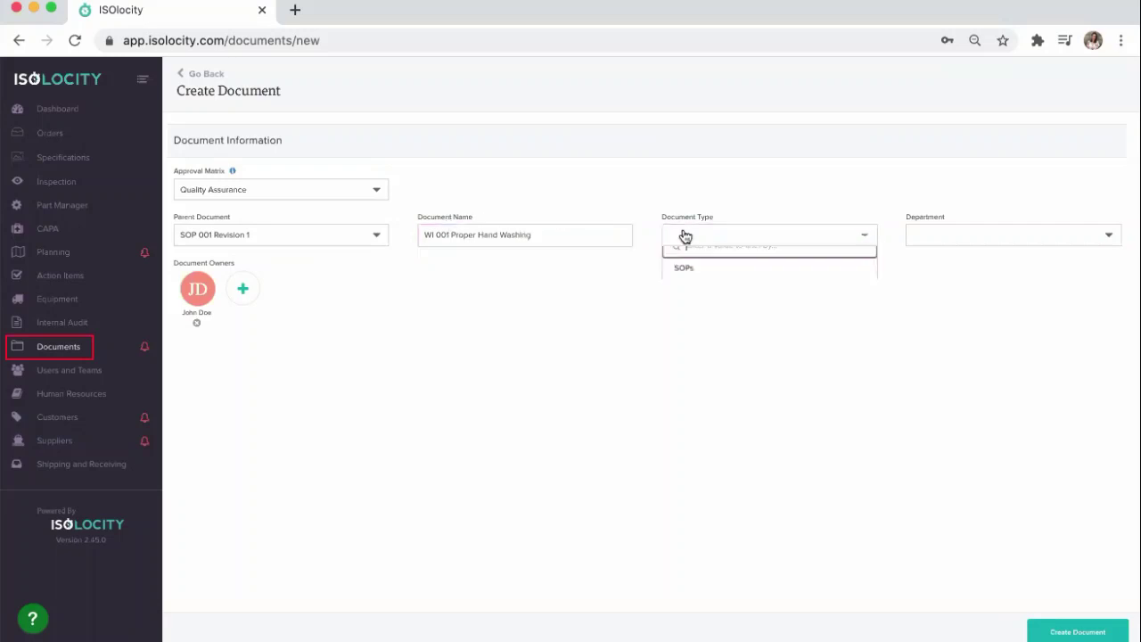
left_click(679, 372)
left_click(922, 237)
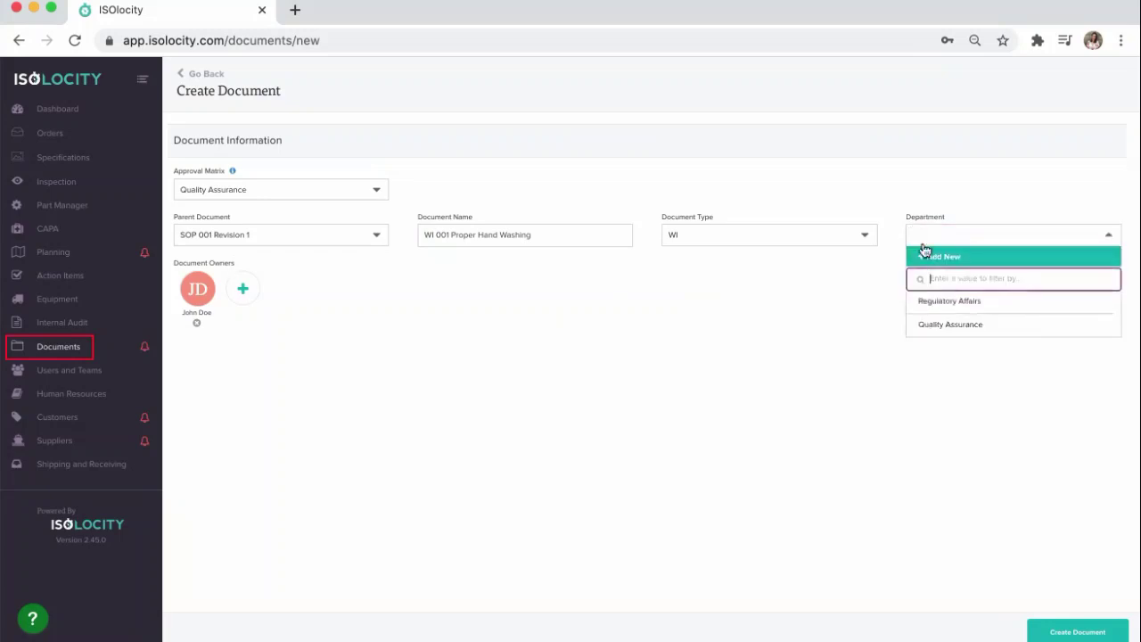
left_click(925, 328)
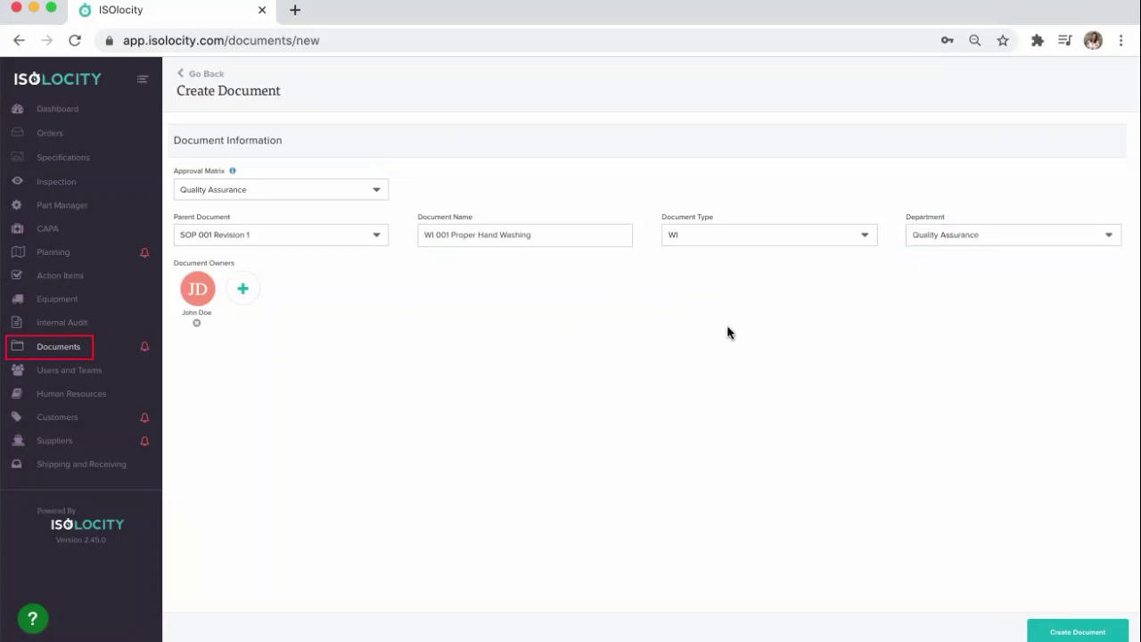
left_click(1076, 631)
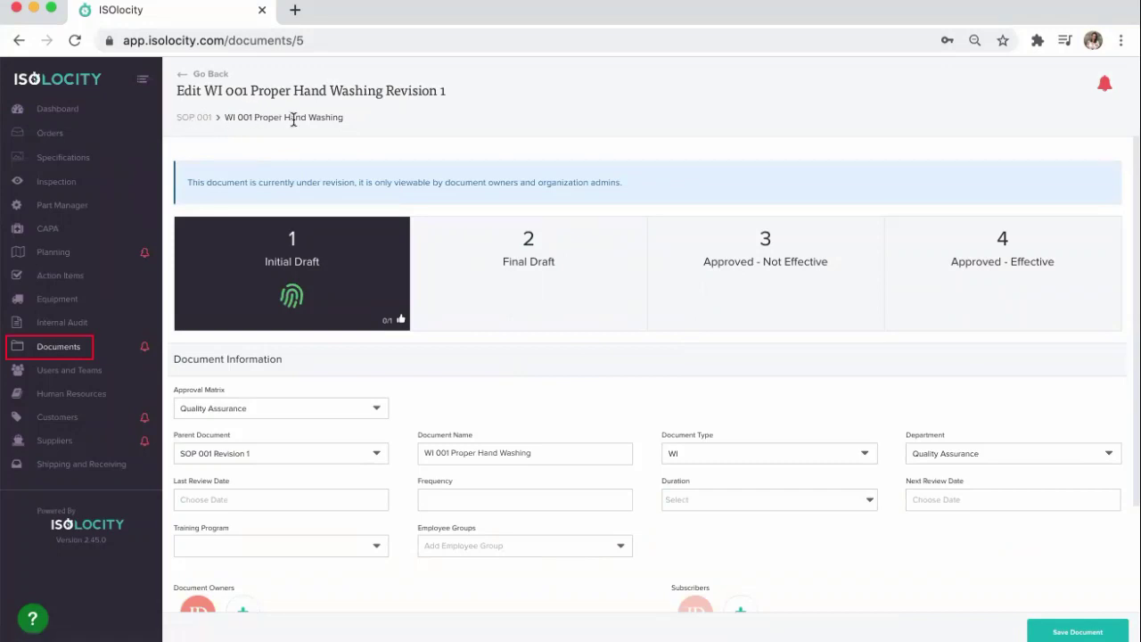
left_click(192, 121)
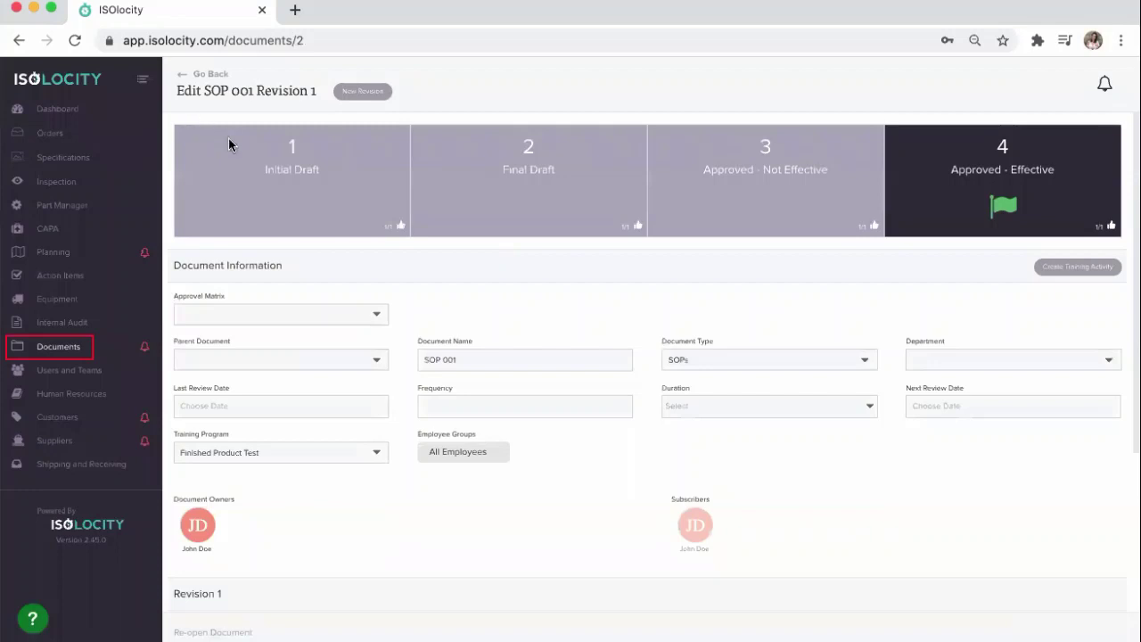
scroll(327, 309, "down", 3)
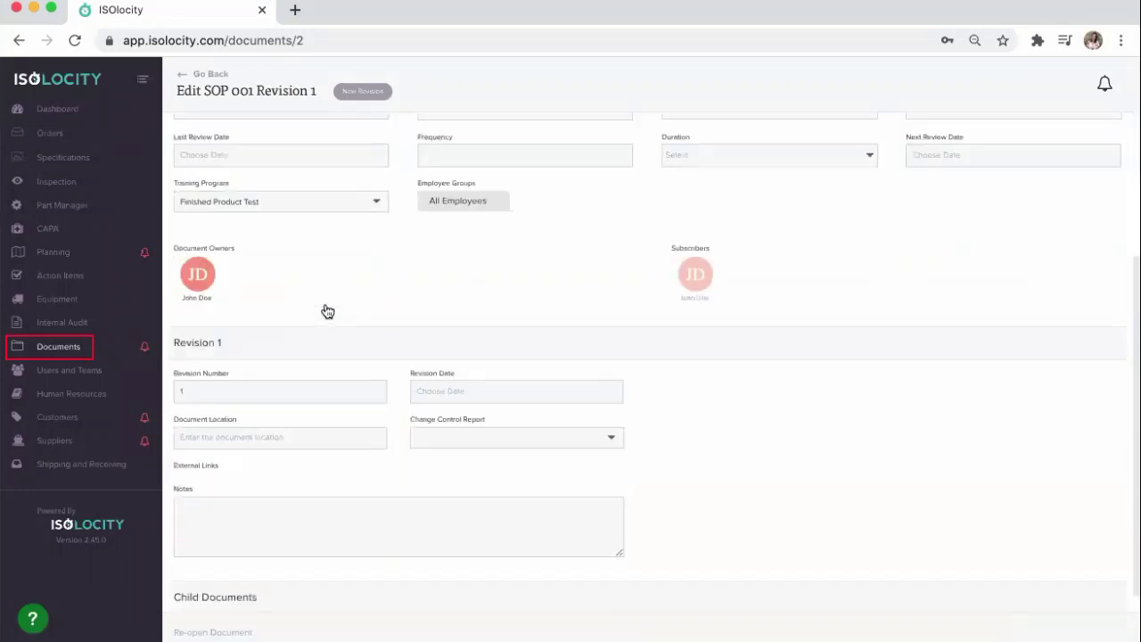
scroll(326, 312, "down", 3)
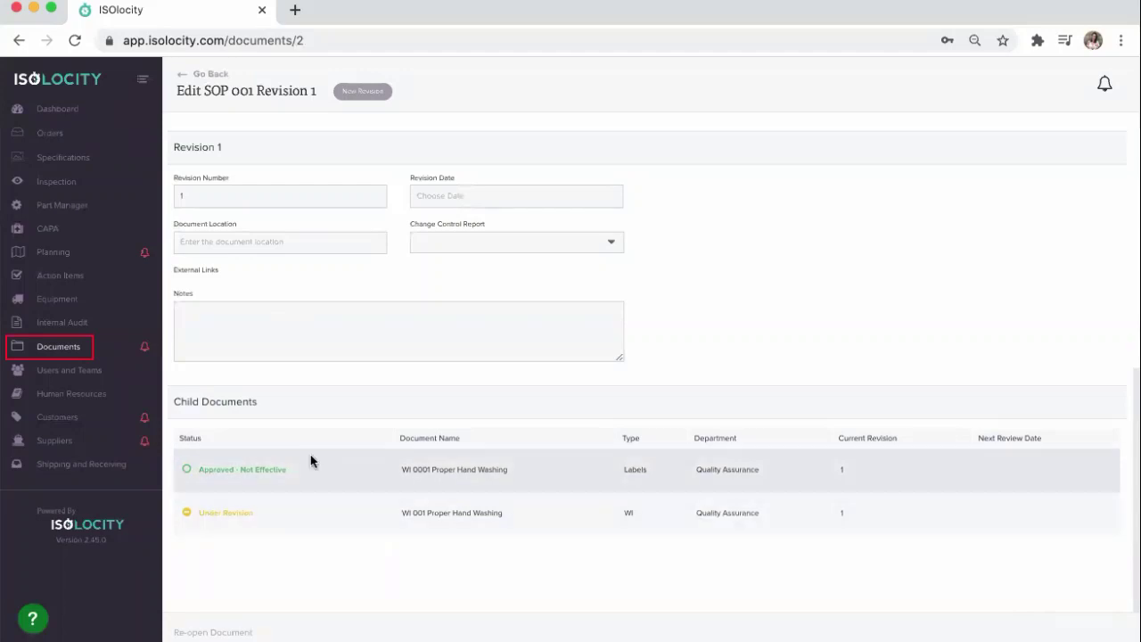
scroll(318, 413, "up", 5)
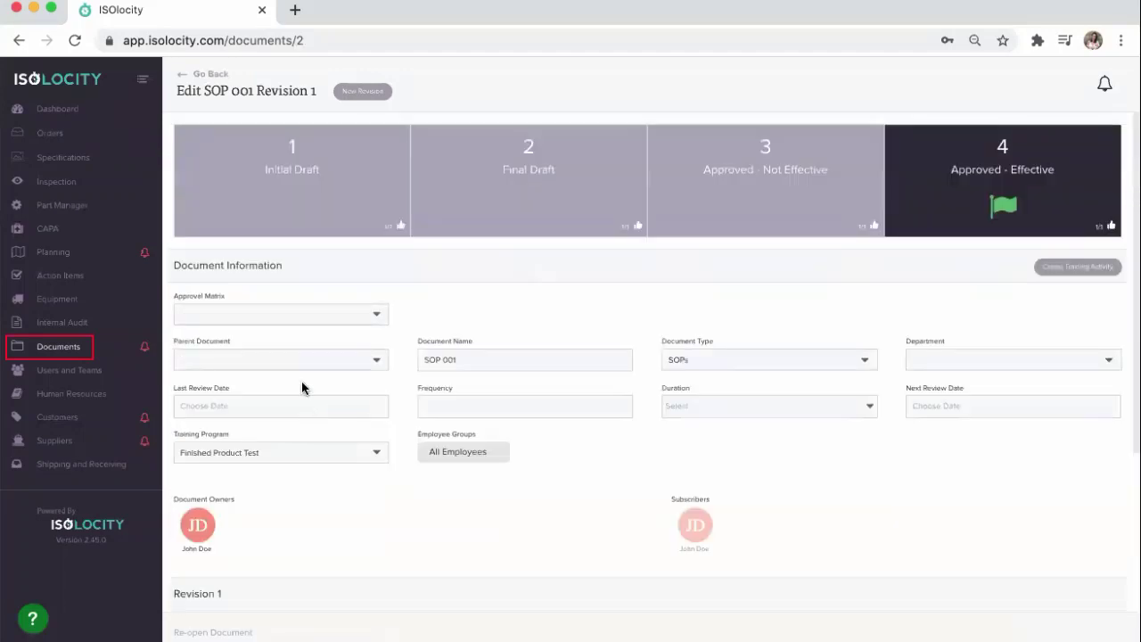
scroll(318, 338, "down", 5)
left_click(294, 533)
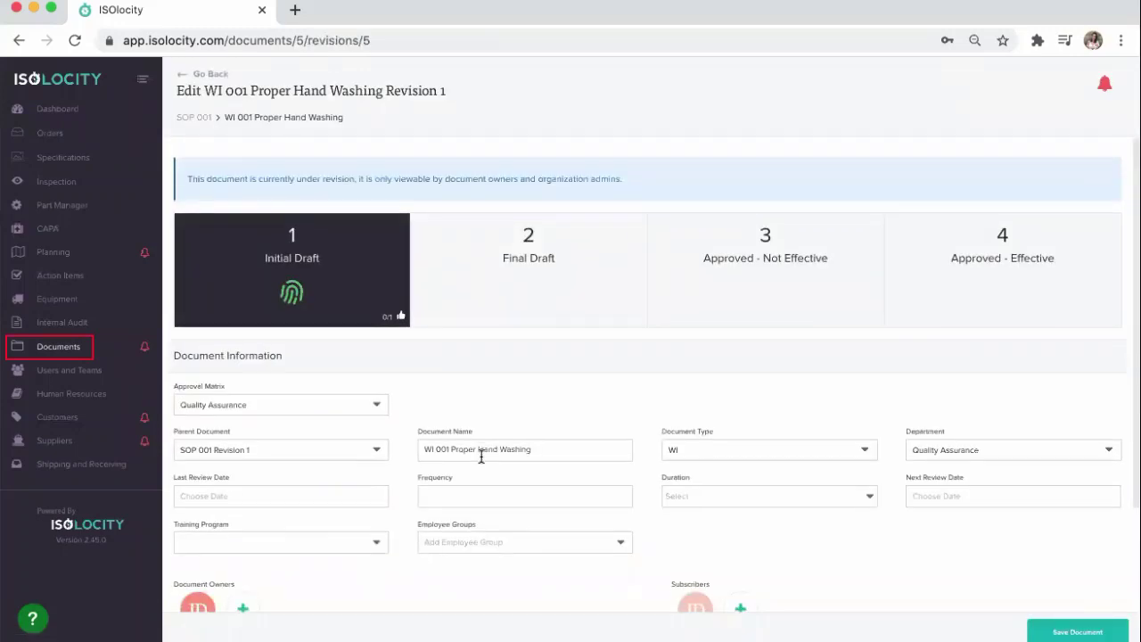
scroll(482, 457, "down", 1)
scroll(482, 461, "down", 1)
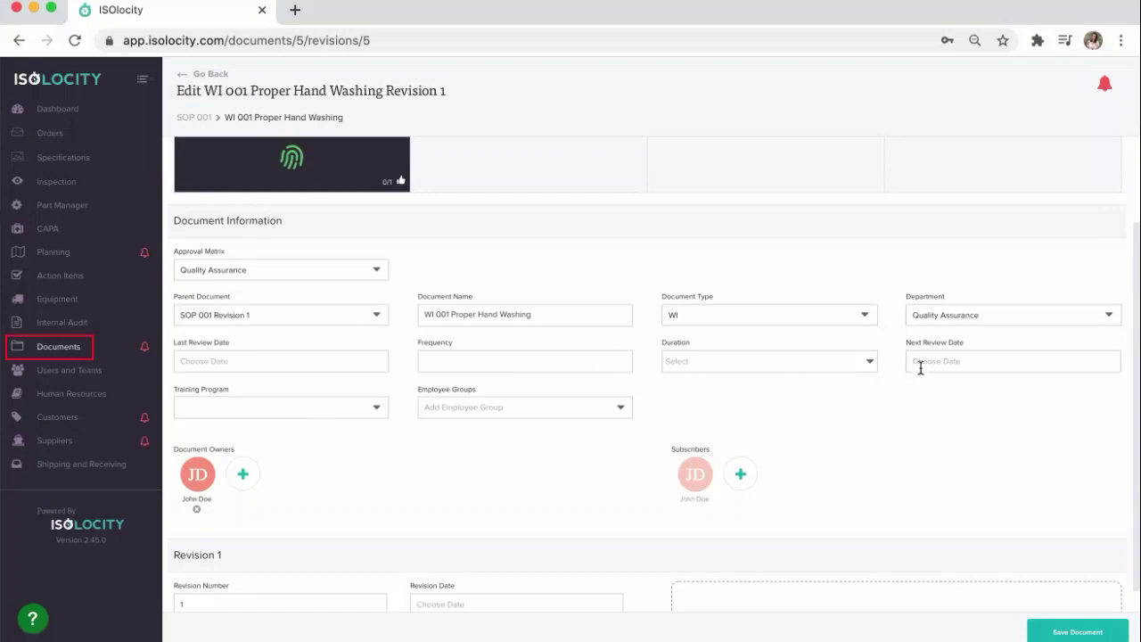
scroll(927, 363, "down", 3)
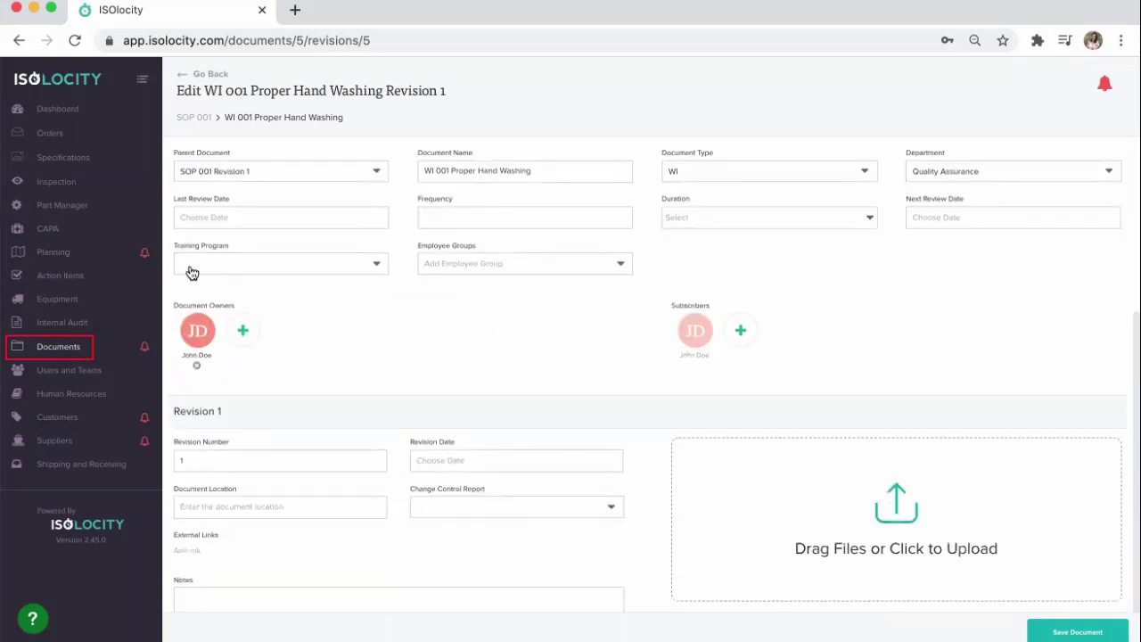
scroll(450, 270, "up", 1)
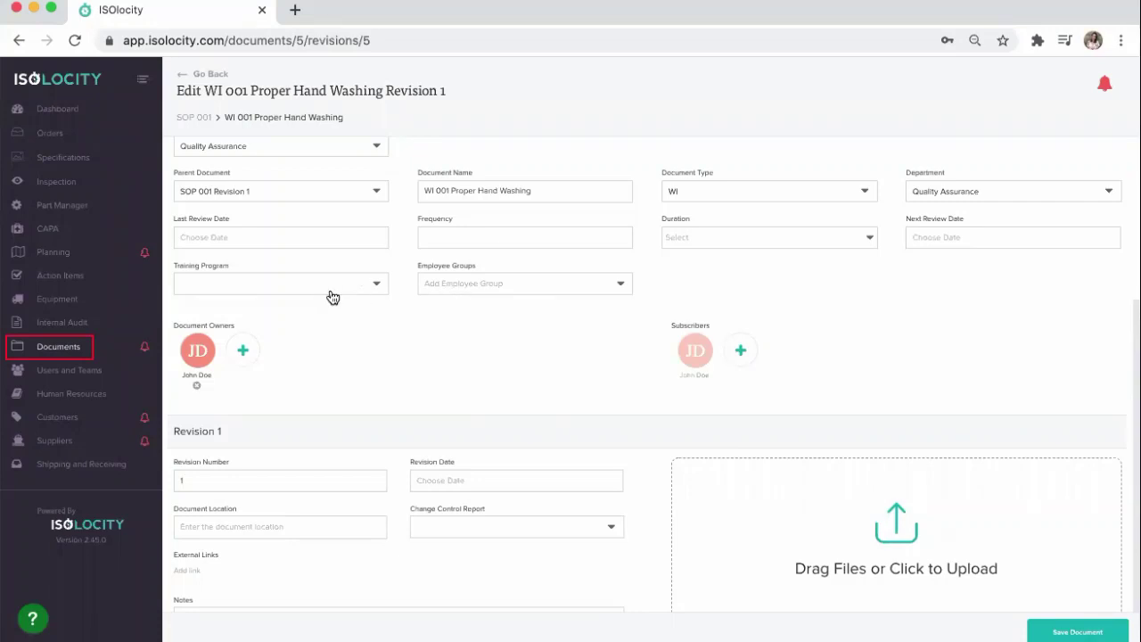
scroll(356, 362, "down", 1)
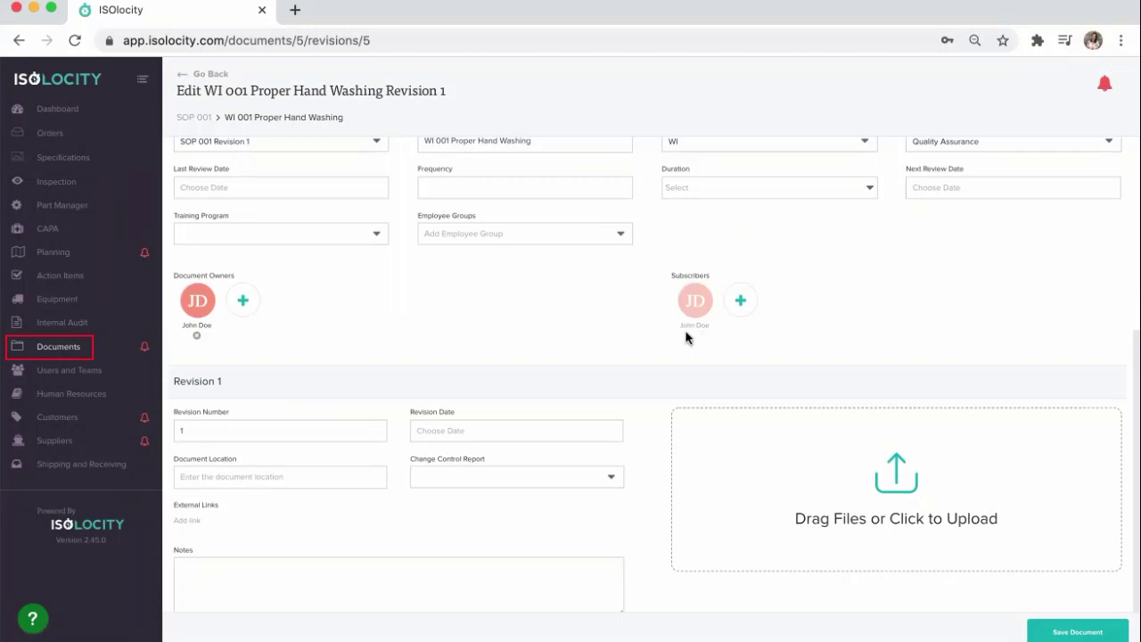
scroll(687, 337, "down", 2)
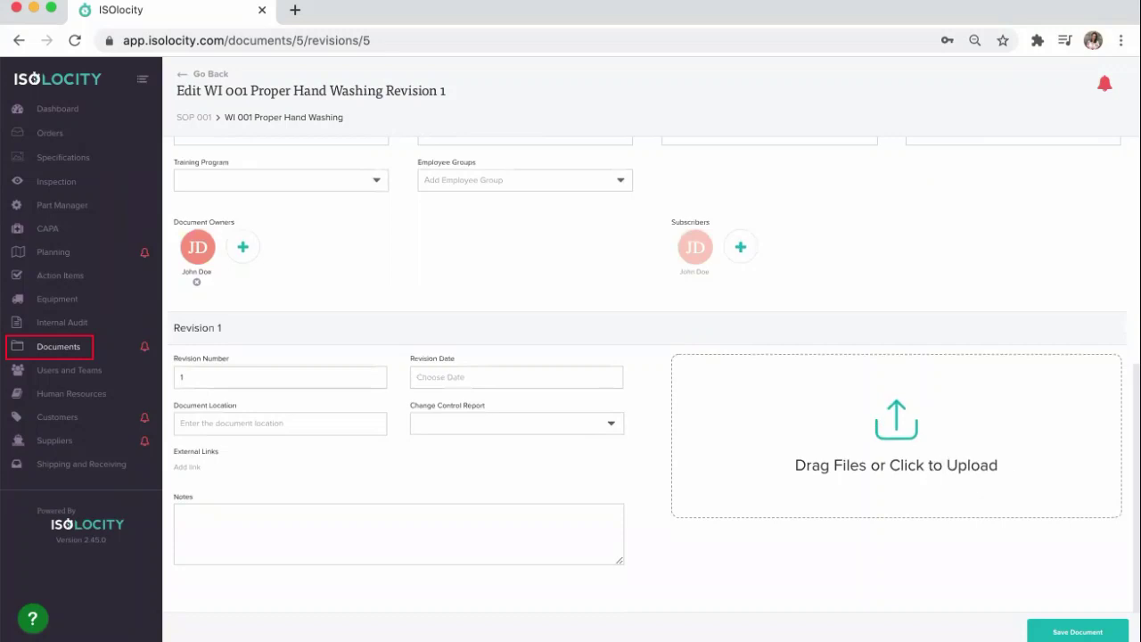
Upload test.pdf to Revision 1 and save the document.
left_click_drag(1111, 540, 989, 465)
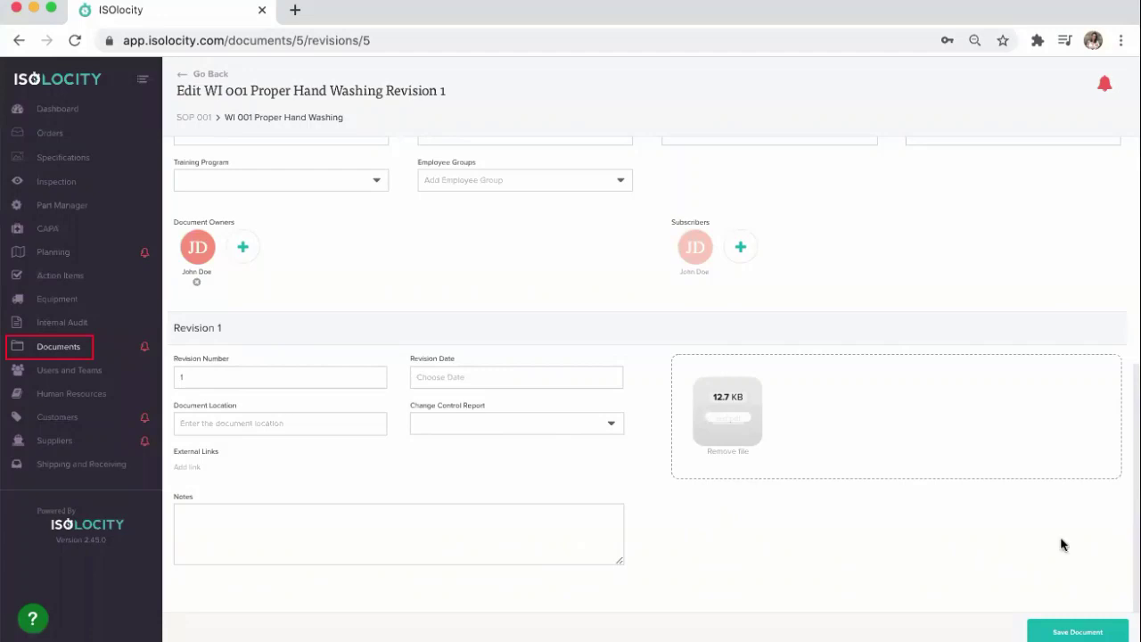
left_click(1092, 631)
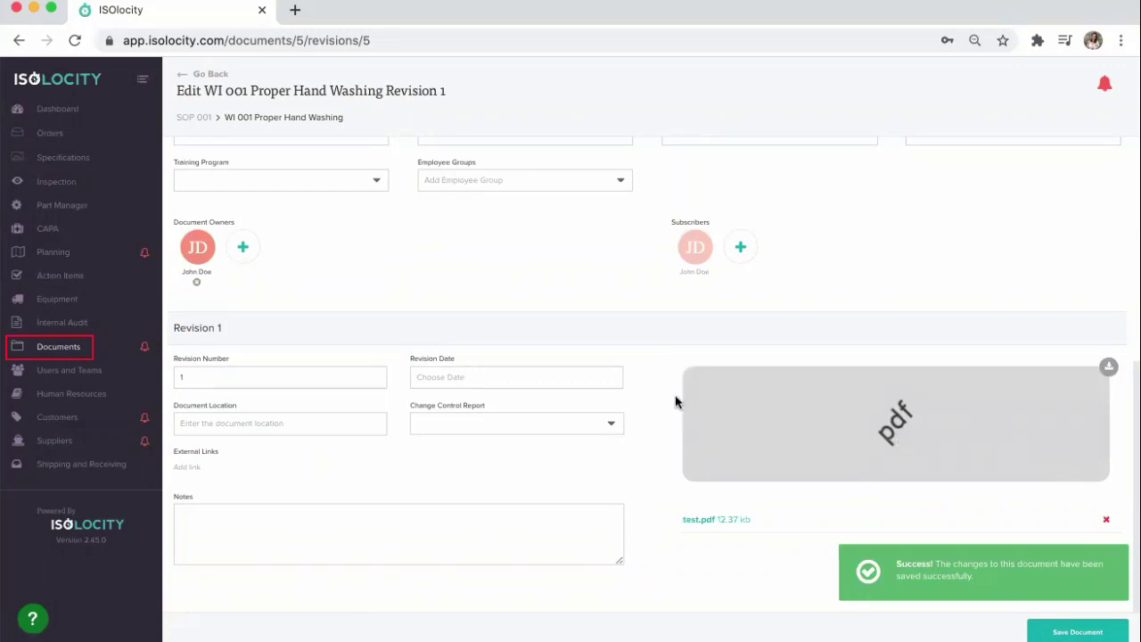
scroll(675, 401, "up", 3)
scroll(675, 400, "up", 2)
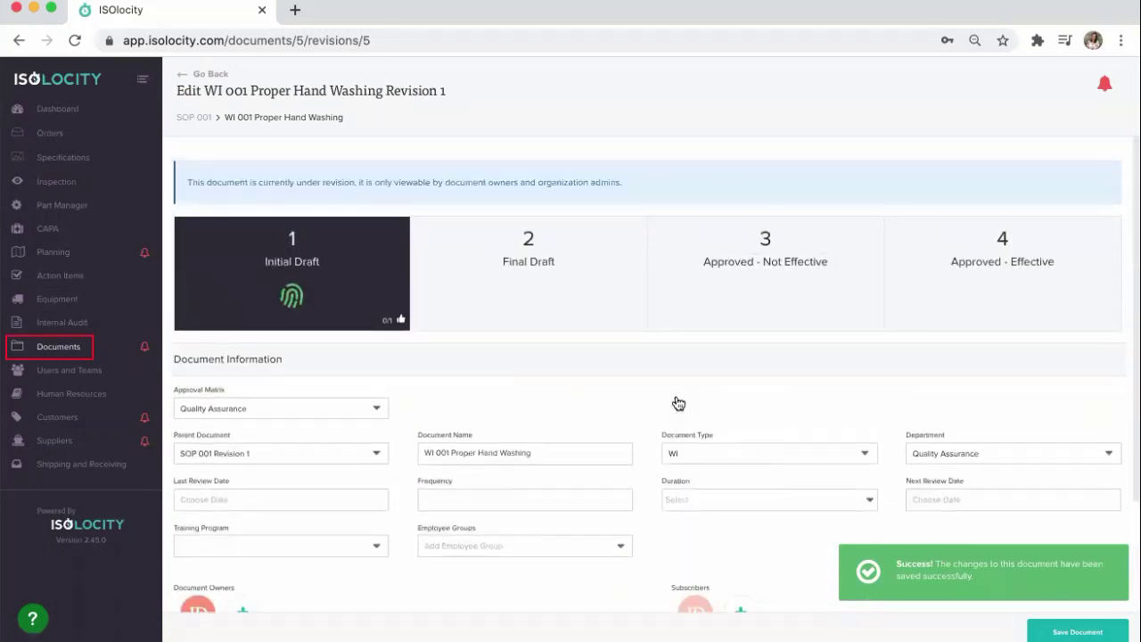
left_click(290, 301)
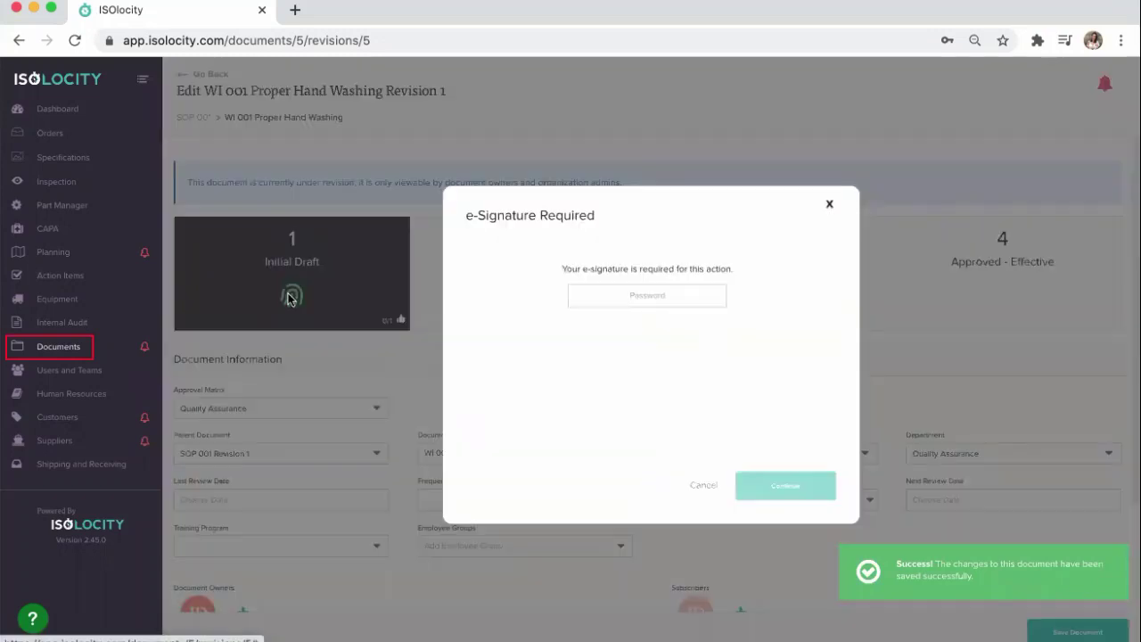
E-sign the Initial Draft stage with the saved password and review its signatures.
left_click(663, 291)
left_click(591, 382)
left_click(775, 486)
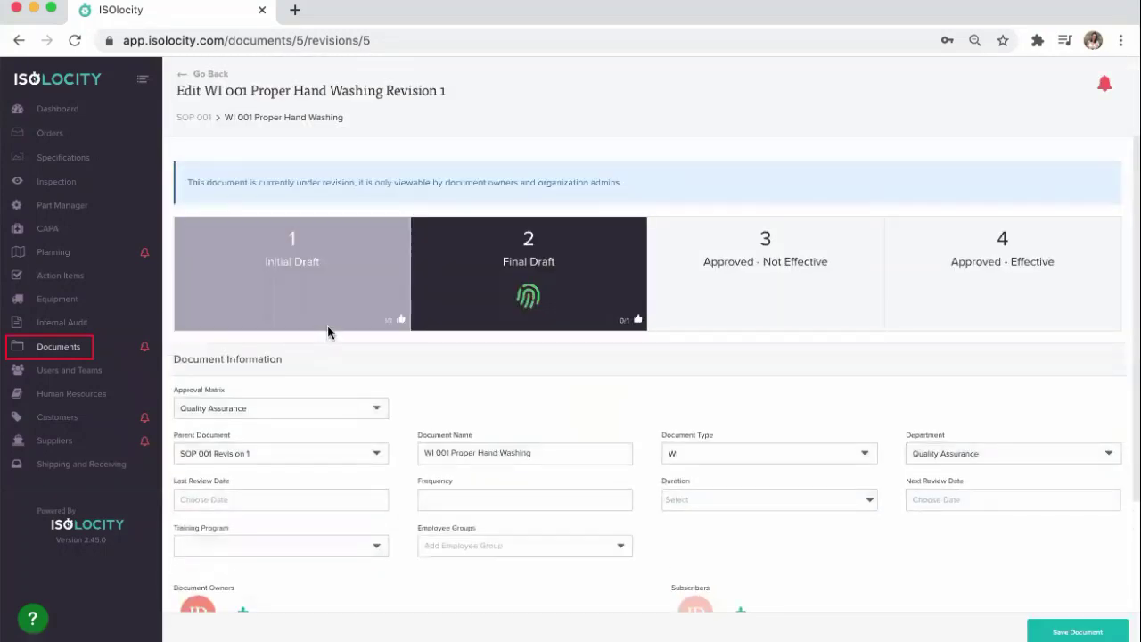
left_click(400, 321)
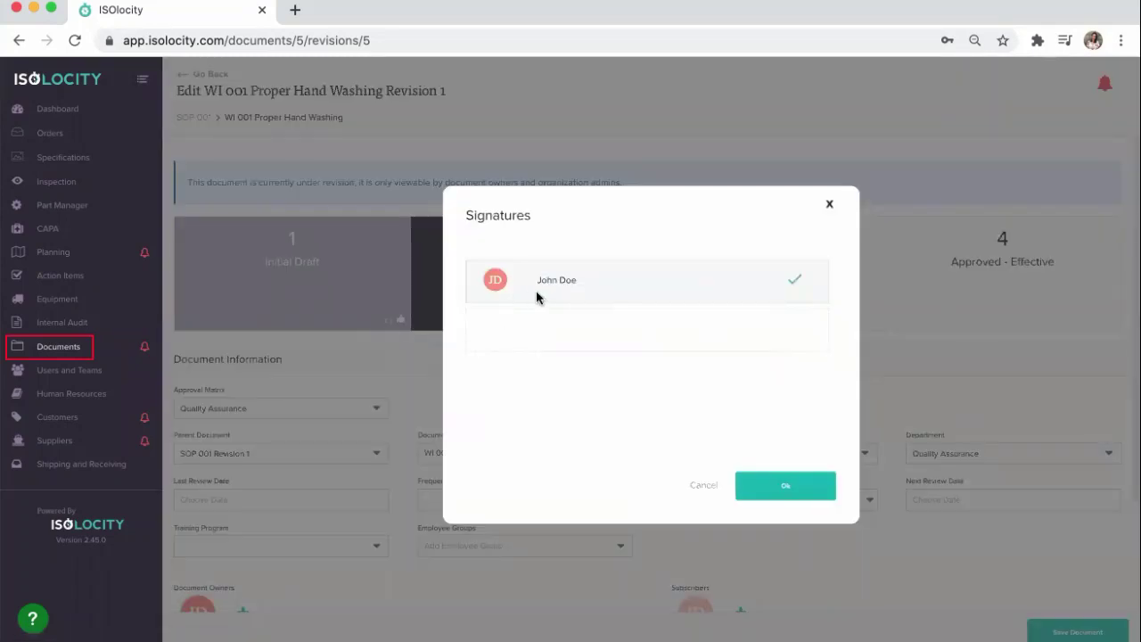
mouse_move(794, 289)
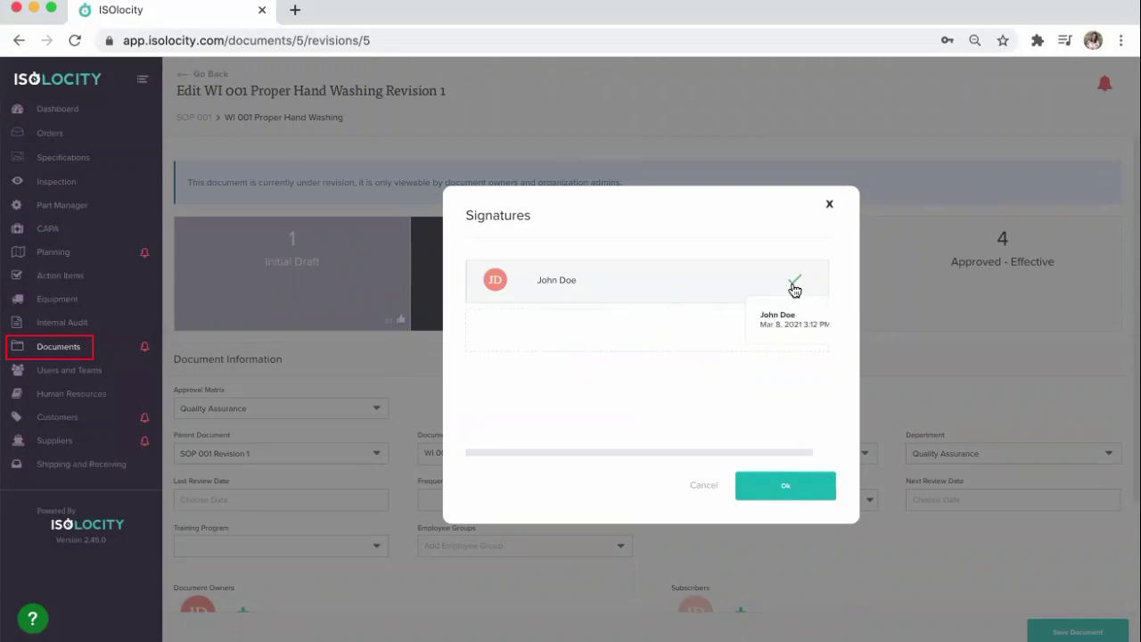
left_click(793, 498)
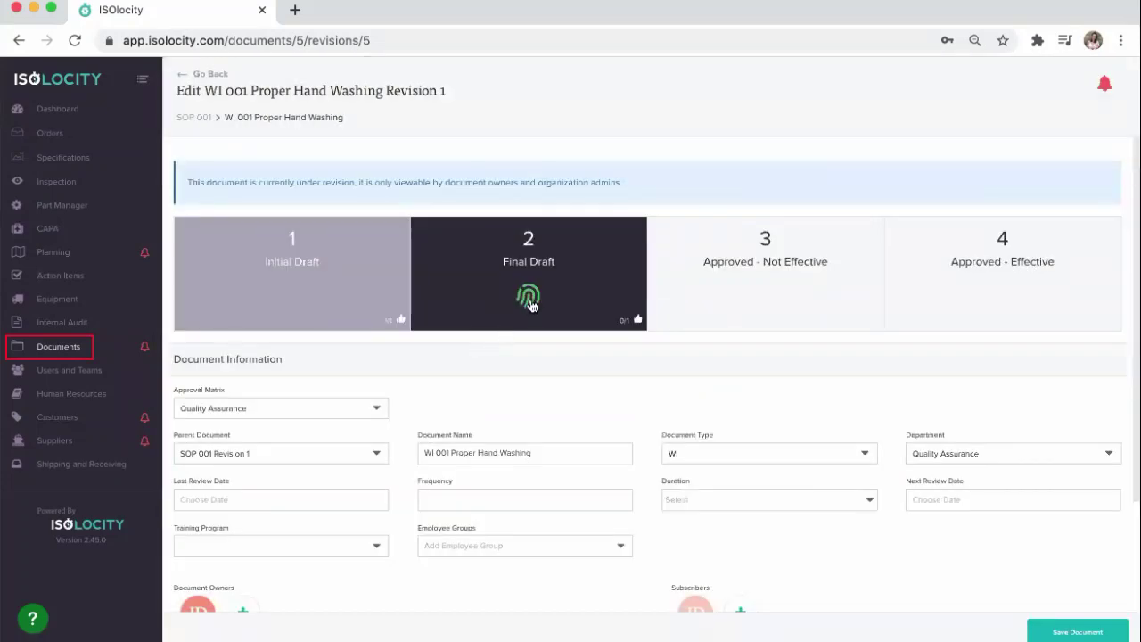
E-sign the Final Draft and Approved - Not Effective stages with the saved password.
left_click(531, 303)
left_click(681, 295)
left_click(660, 389)
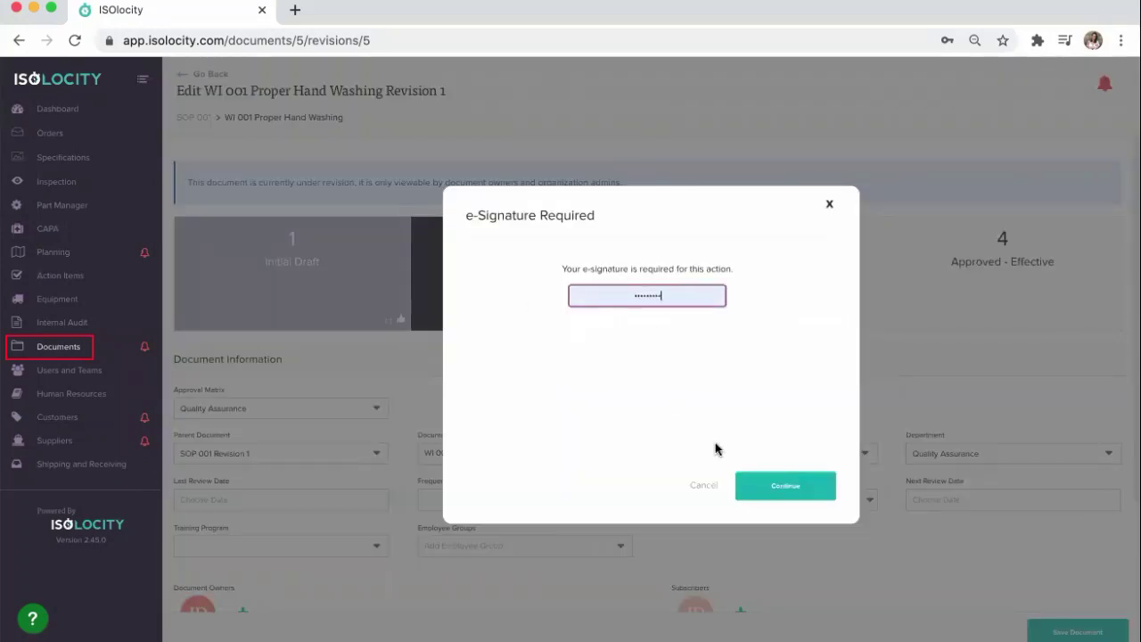
left_click(765, 485)
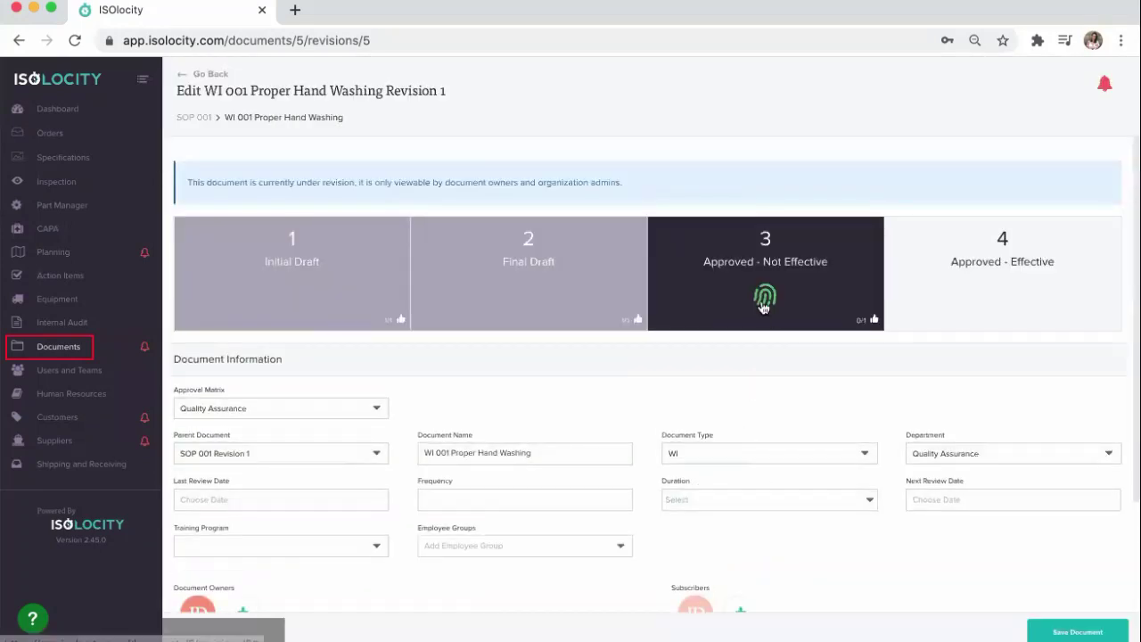
left_click(764, 303)
left_click(650, 295)
left_click(651, 392)
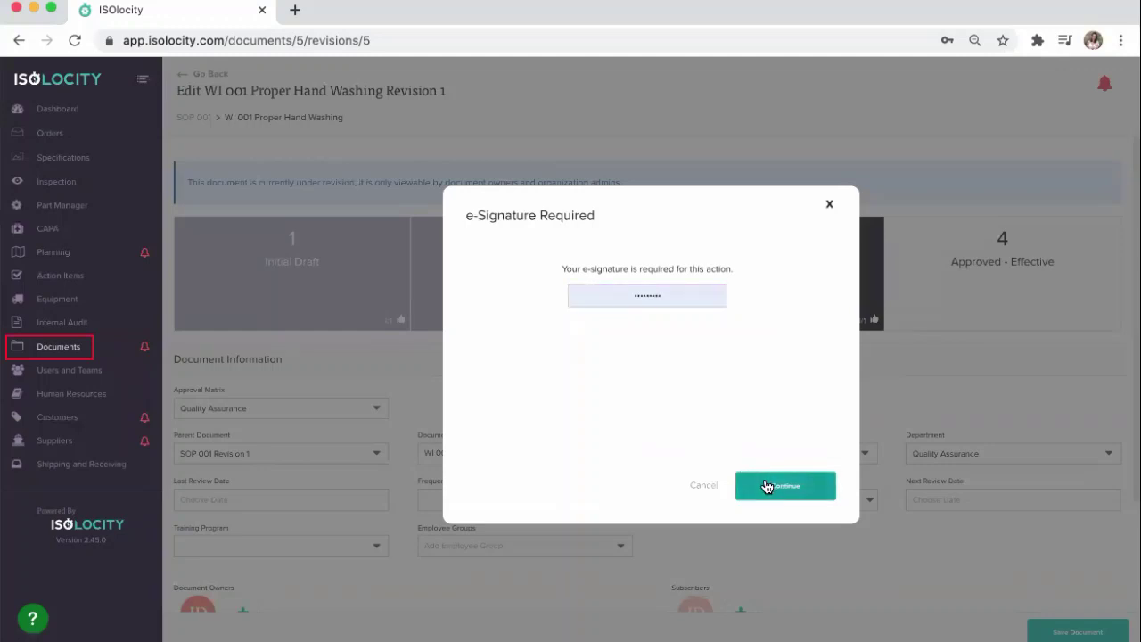
left_click(764, 485)
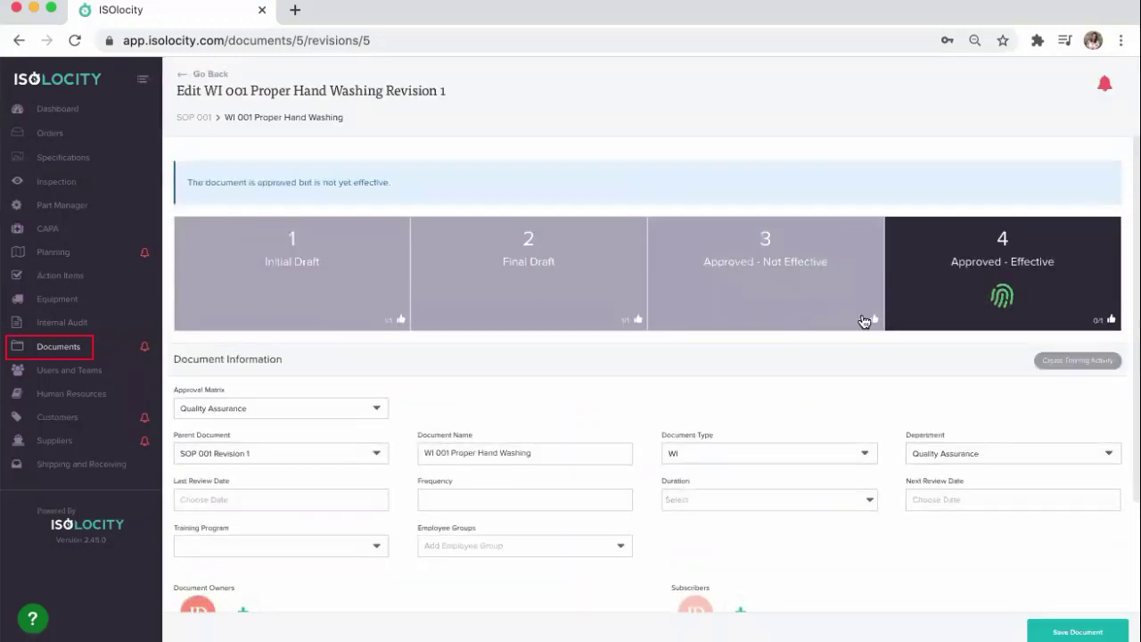
Review the Approved - Not Effective signatures, then enter the saved password for the Approved - Effective signature.
left_click(871, 320)
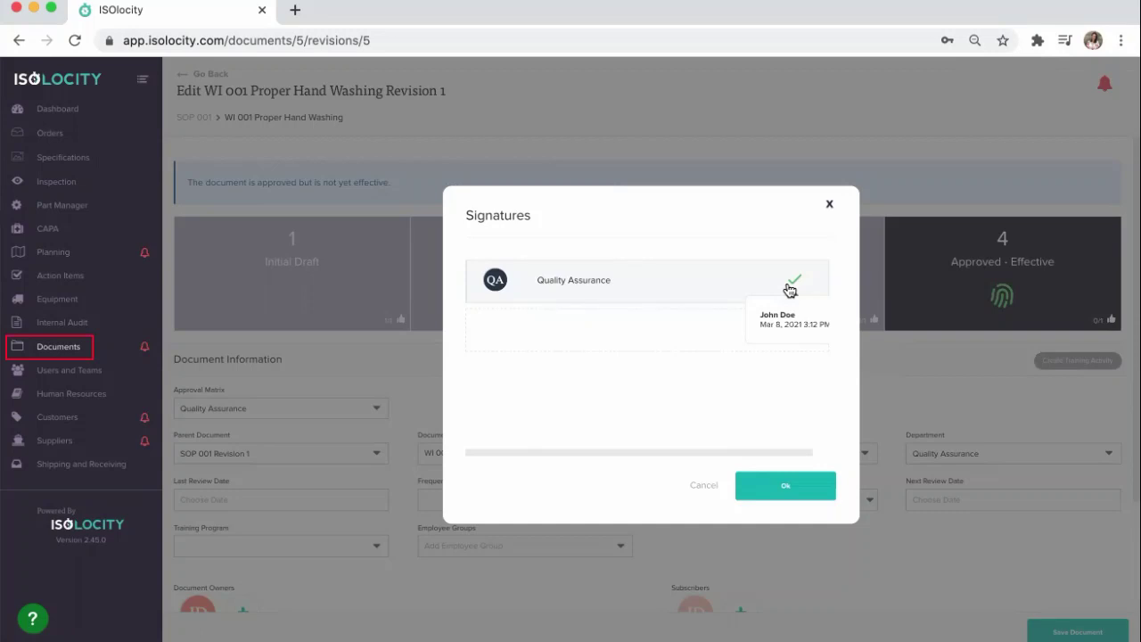
left_click(830, 204)
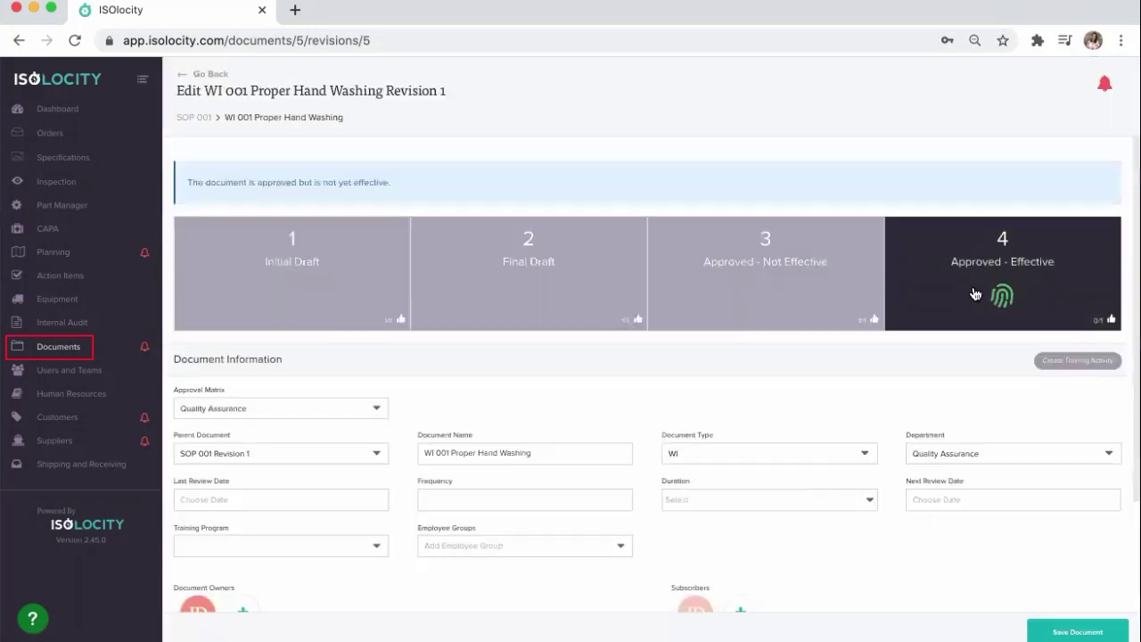
left_click(708, 294)
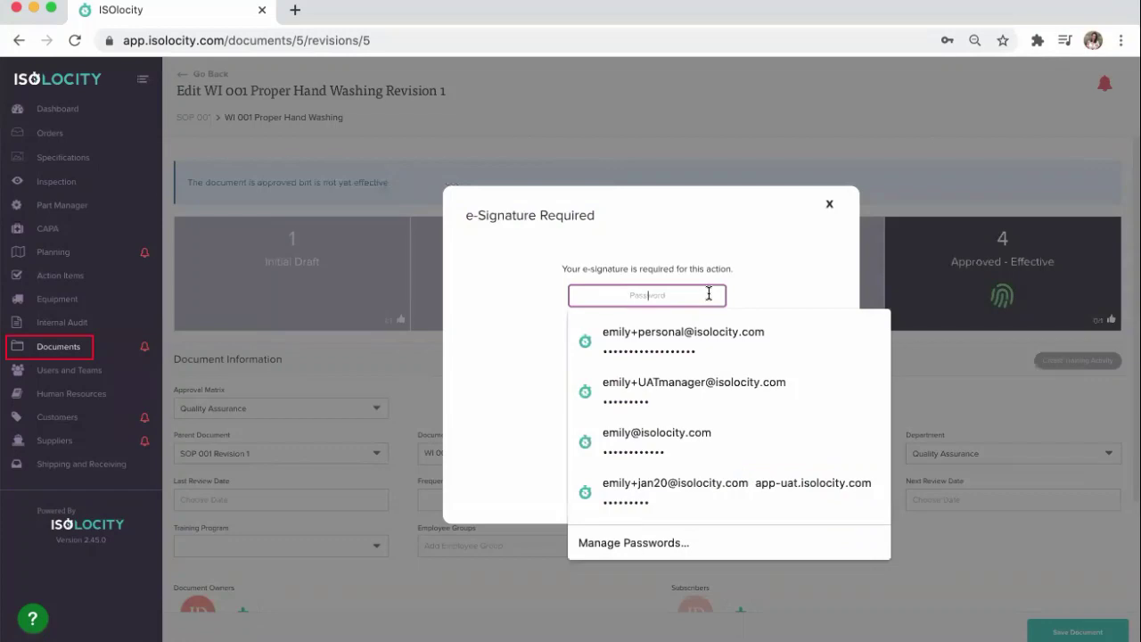
left_click(665, 387)
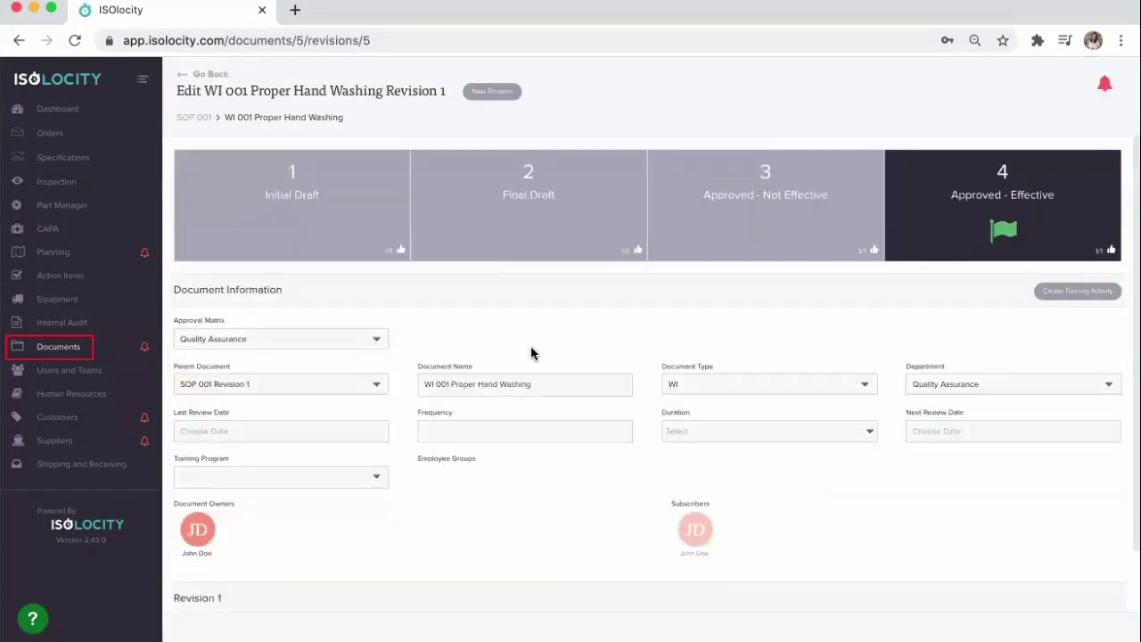
scroll(531, 353, "down", 3)
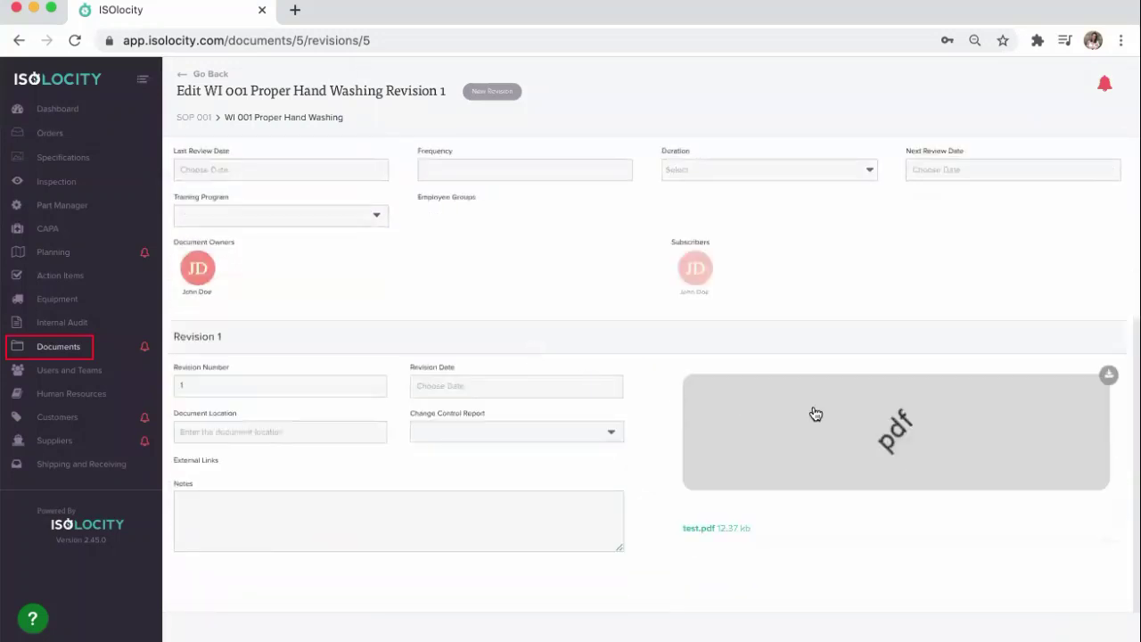
left_click(818, 413)
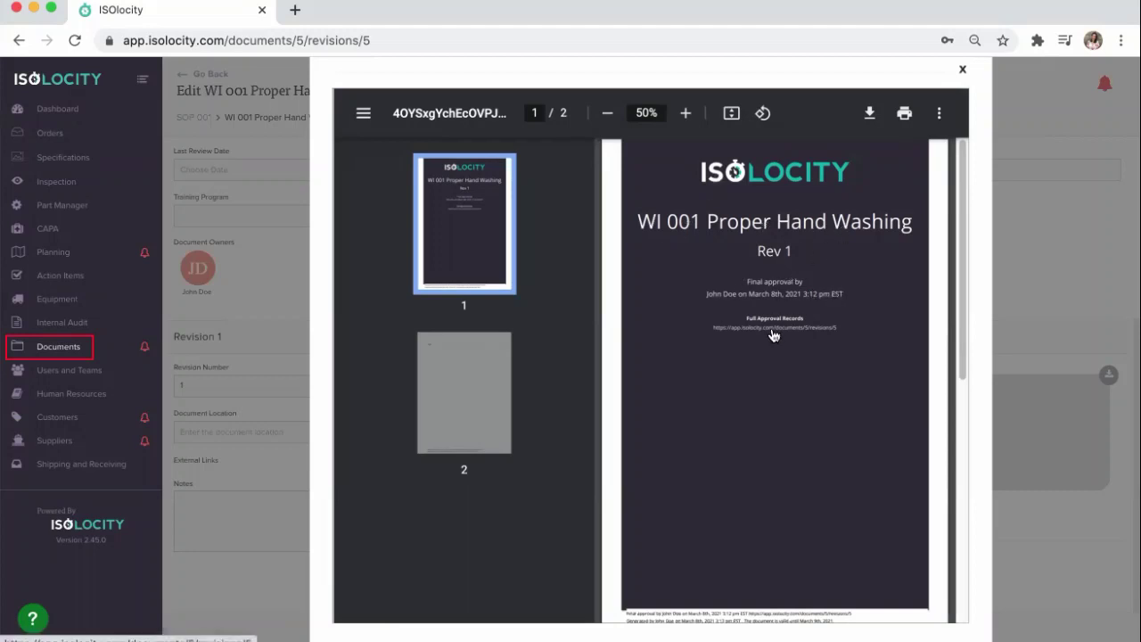
scroll(774, 335, "down", 4)
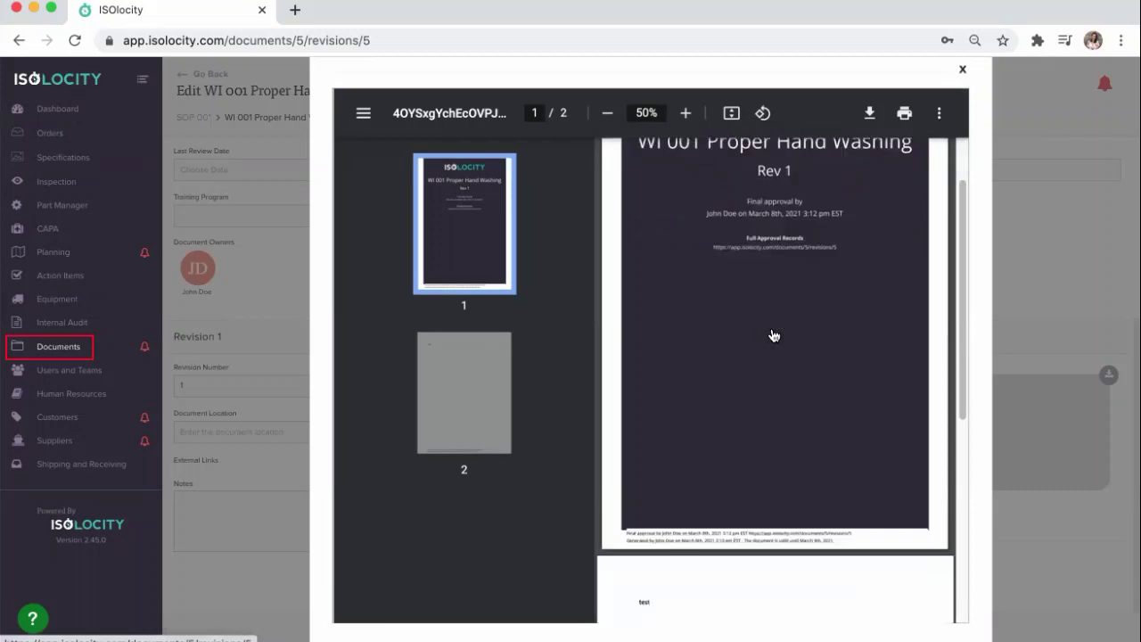
left_click(685, 112)
left_click(686, 112)
scroll(711, 288, "down", 1)
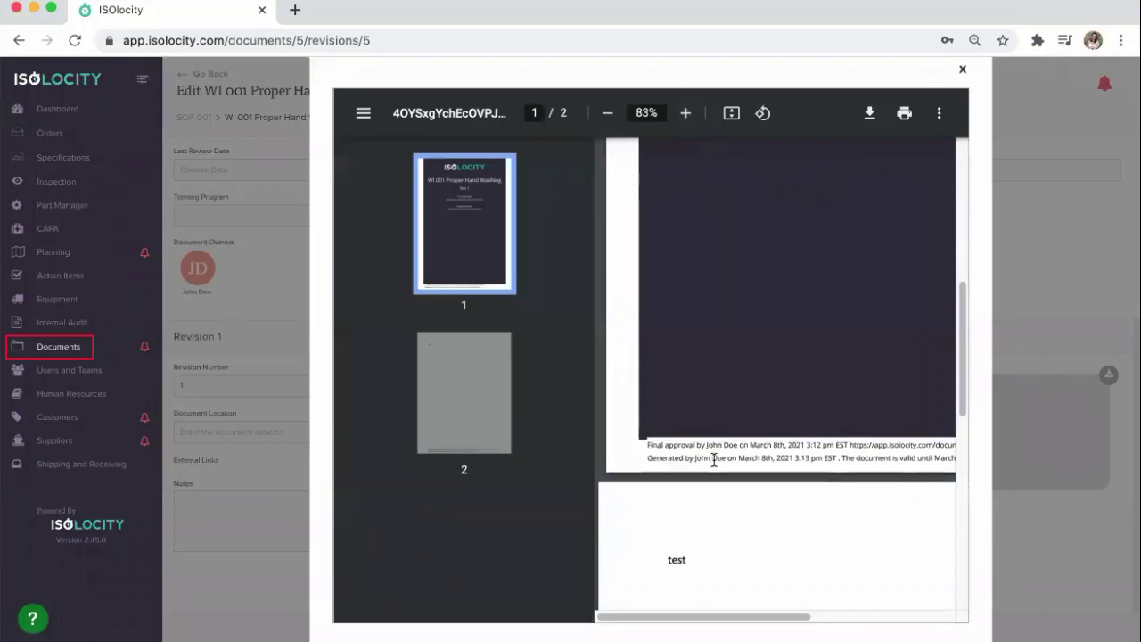
scroll(781, 414, "right", 3)
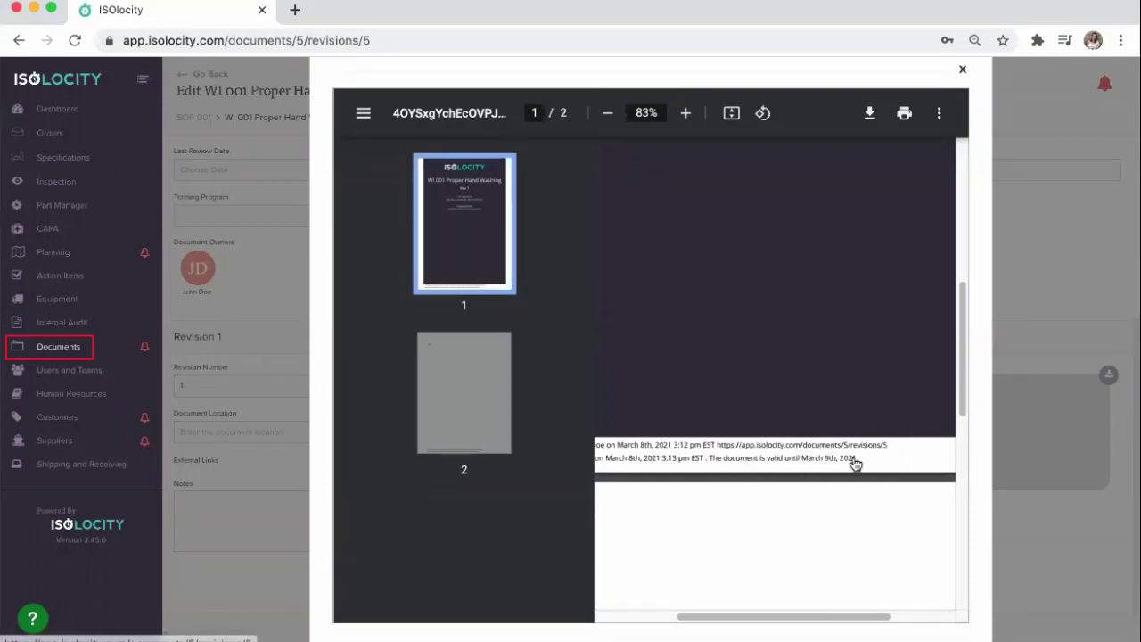
left_click(962, 69)
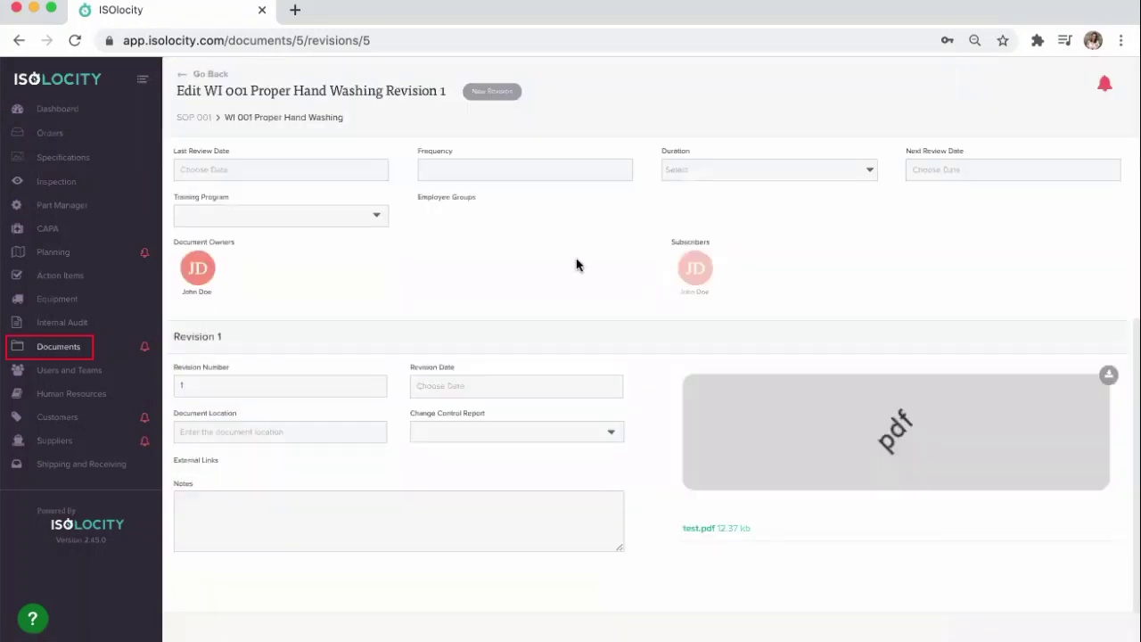
Create Revision 2 of WI 001 with an automatically generated change control report.
left_click(480, 92)
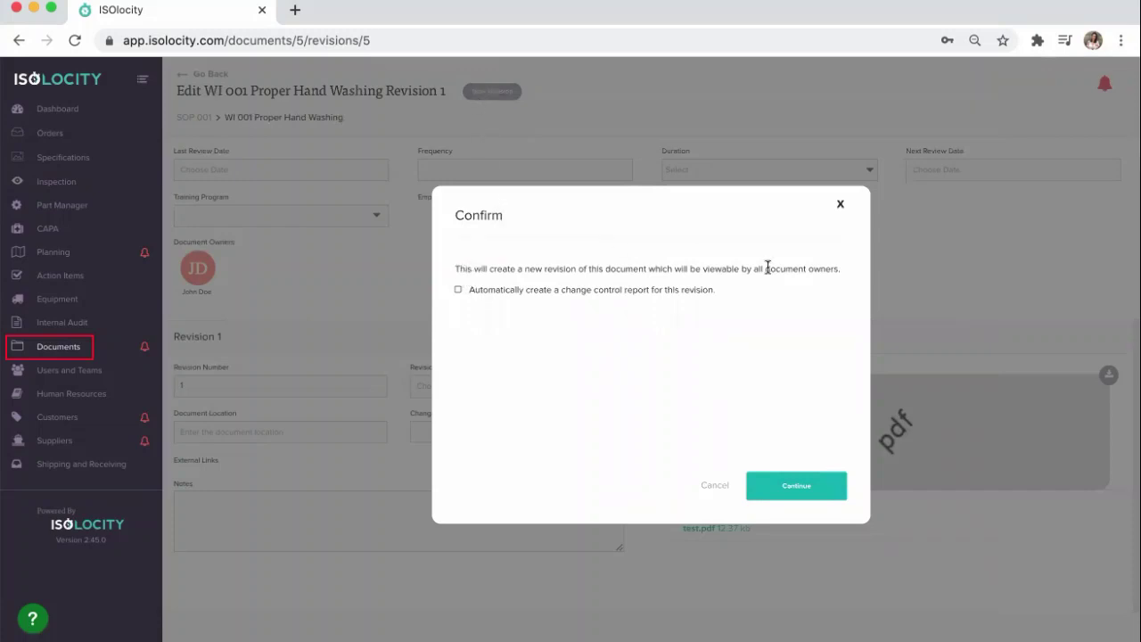
left_click(459, 291)
left_click(805, 488)
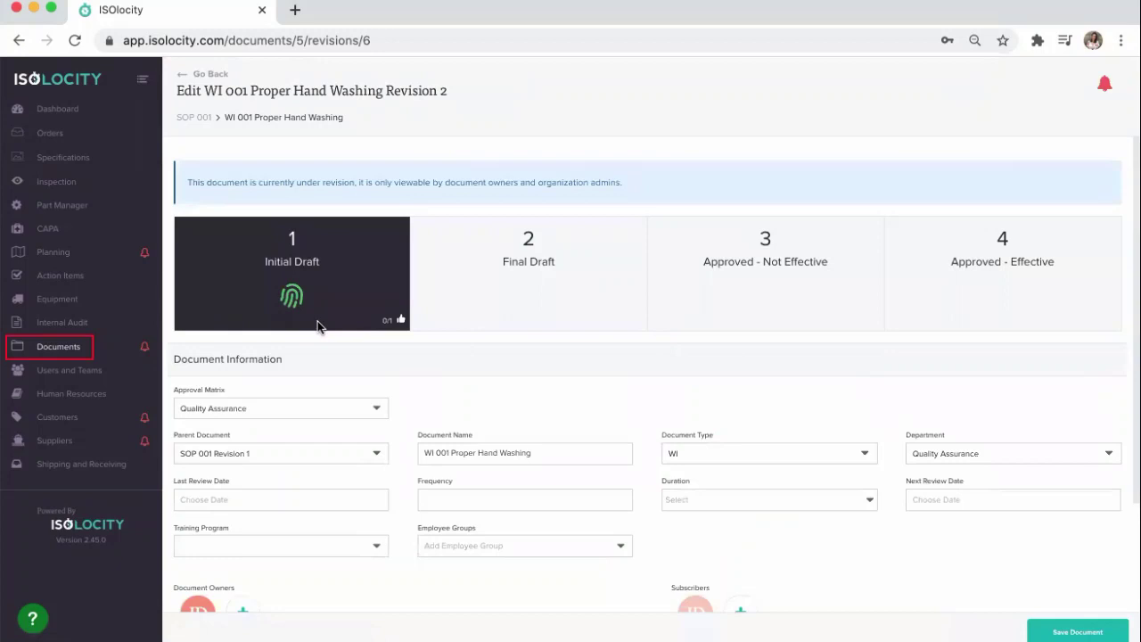
Look over Revision 2, then switch to Revision 1.
scroll(317, 322, "down", 3)
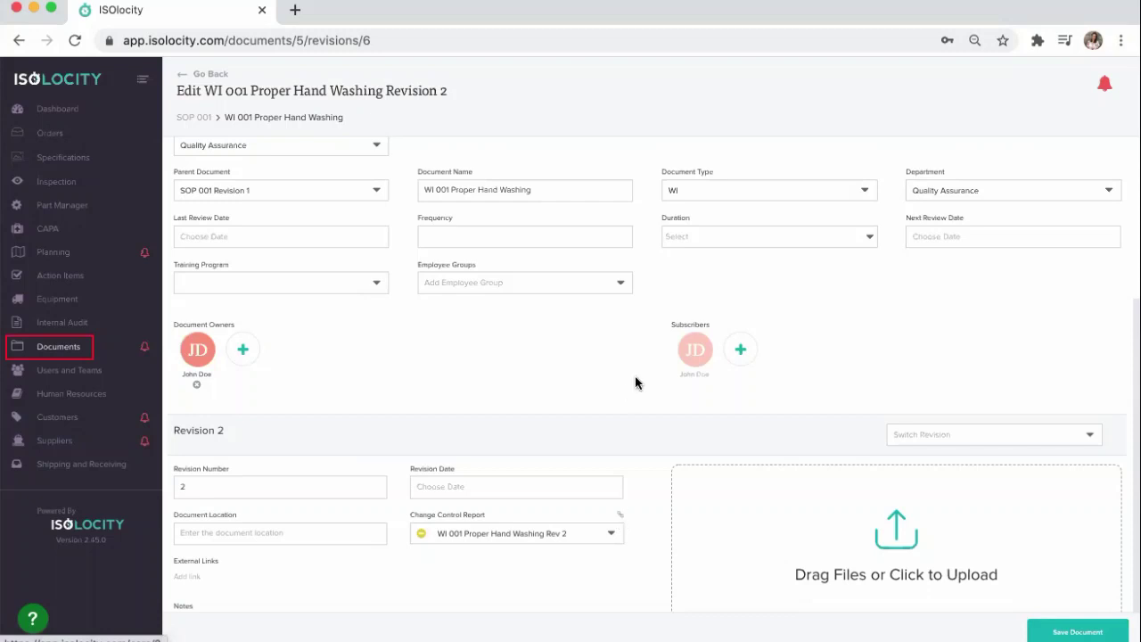
scroll(635, 383, "up", 3)
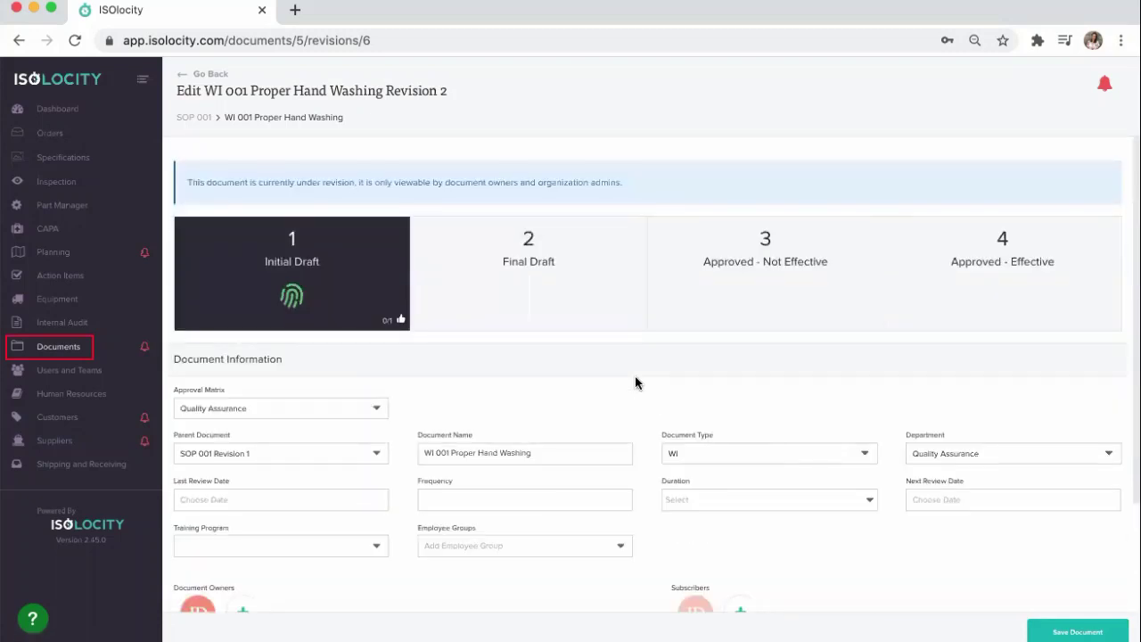
scroll(635, 382, "down", 2)
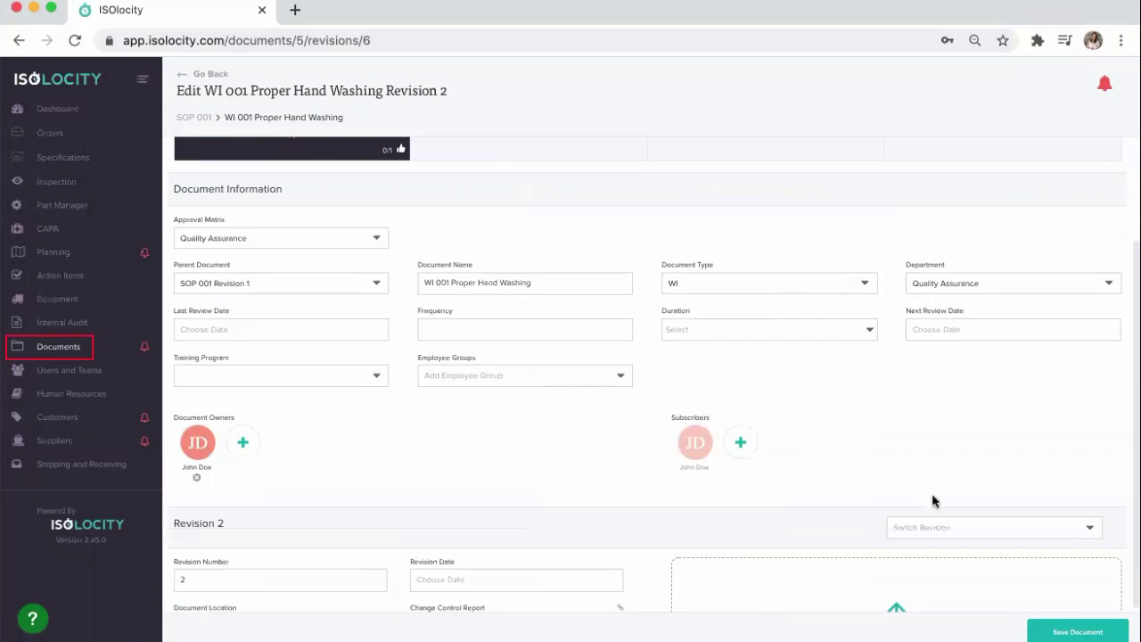
left_click(932, 528)
left_click(924, 590)
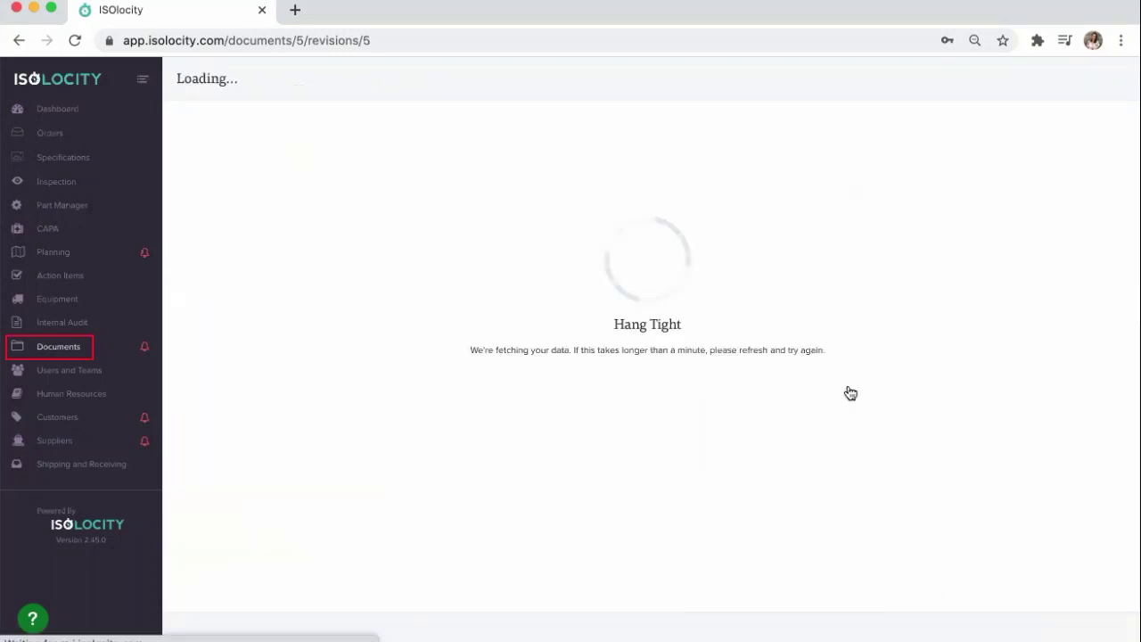
Review Revision 1 and switch back to Revision 2.
scroll(850, 379, "down", 3)
scroll(851, 379, "up", 3)
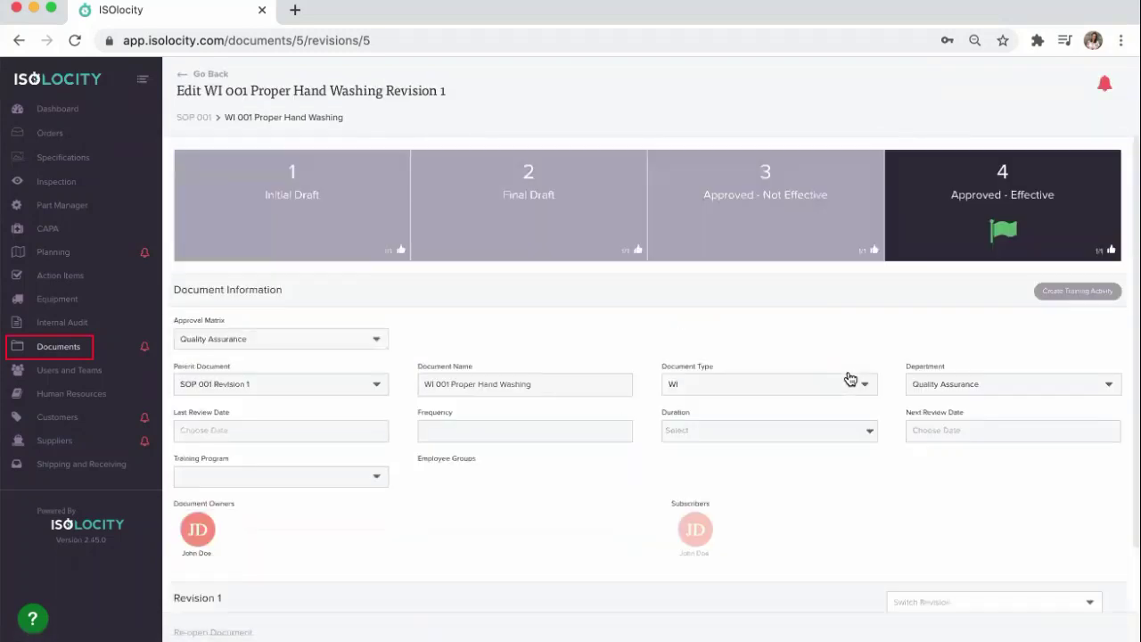
scroll(851, 379, "down", 3)
left_click(914, 360)
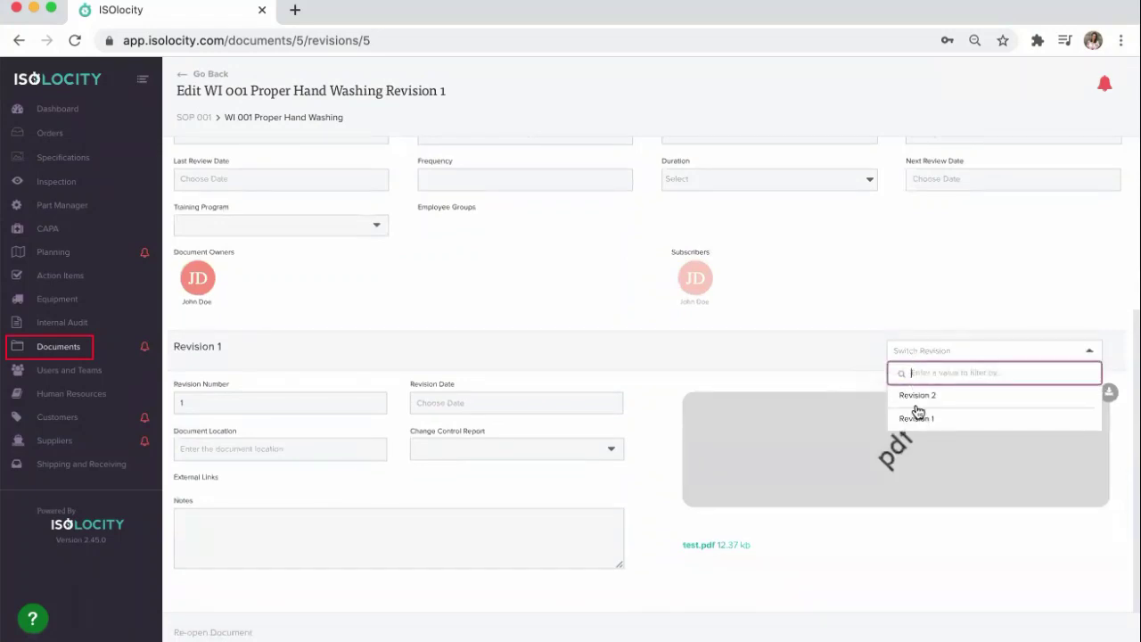
left_click(917, 397)
E-sign Revision 2's Initial Draft and Final Draft stages with the saved password.
left_click(294, 299)
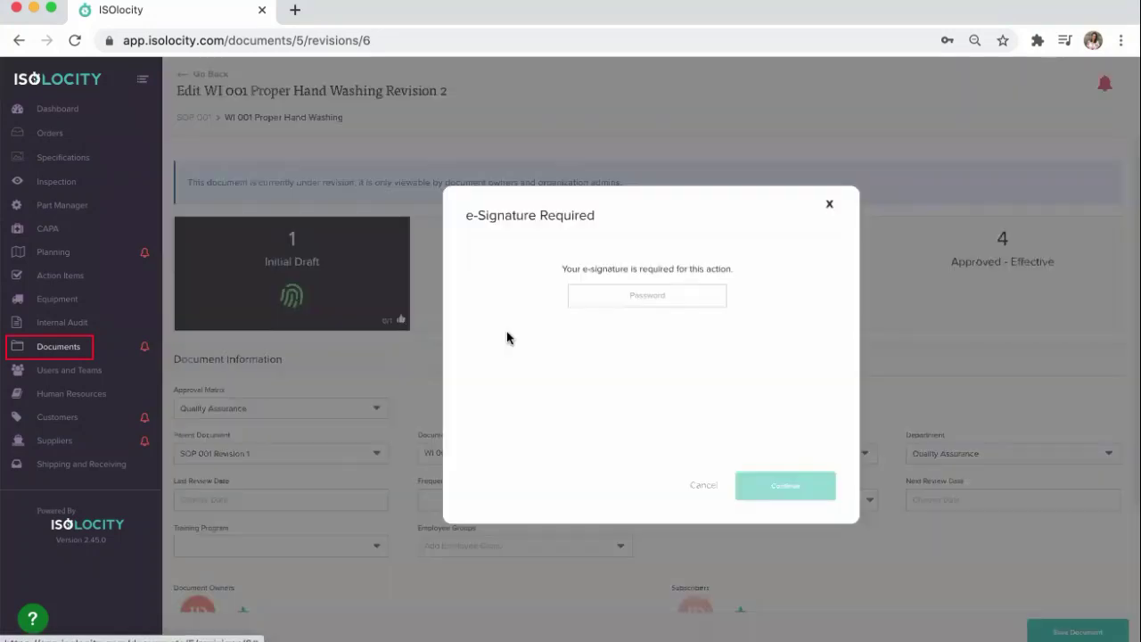
left_click(647, 297)
left_click(669, 357)
left_click(749, 479)
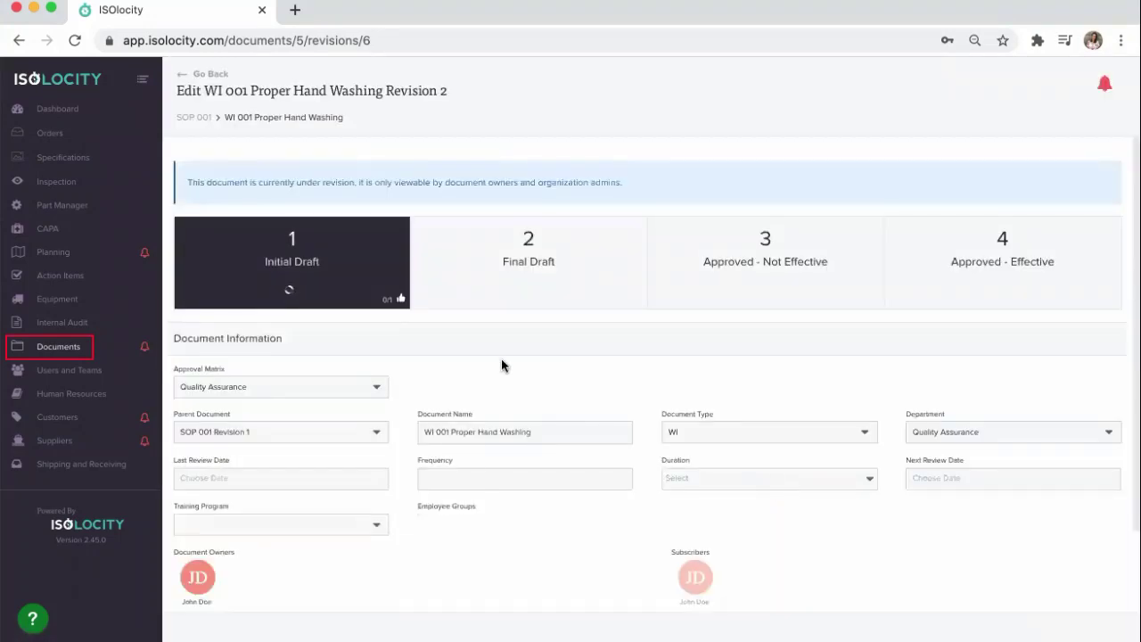
left_click(530, 299)
left_click(671, 298)
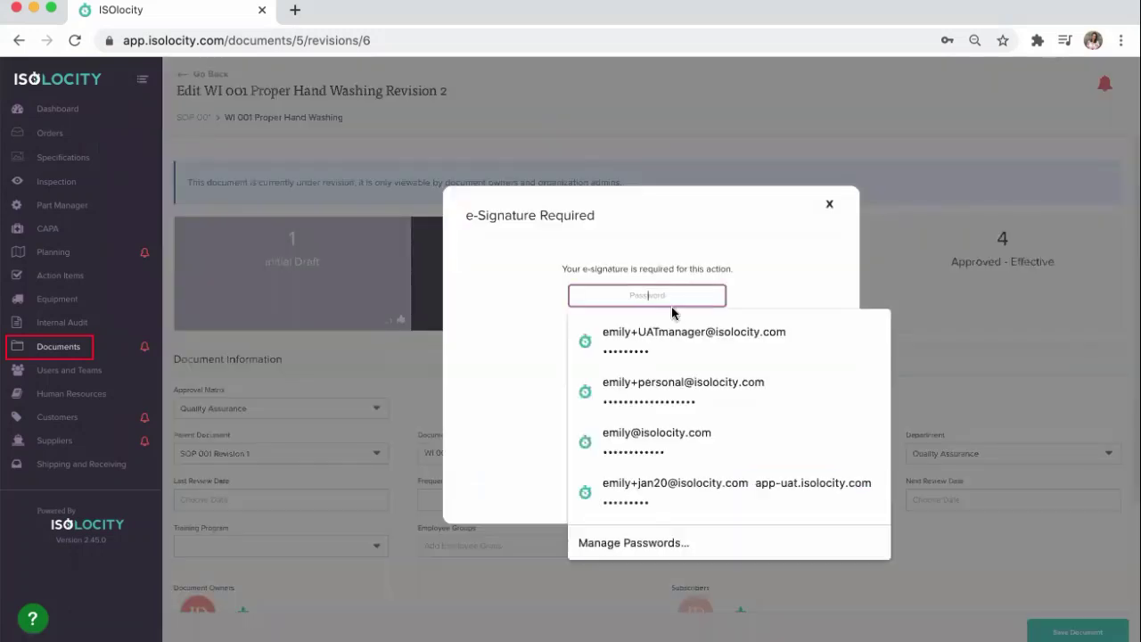
left_click(757, 445)
left_click(781, 483)
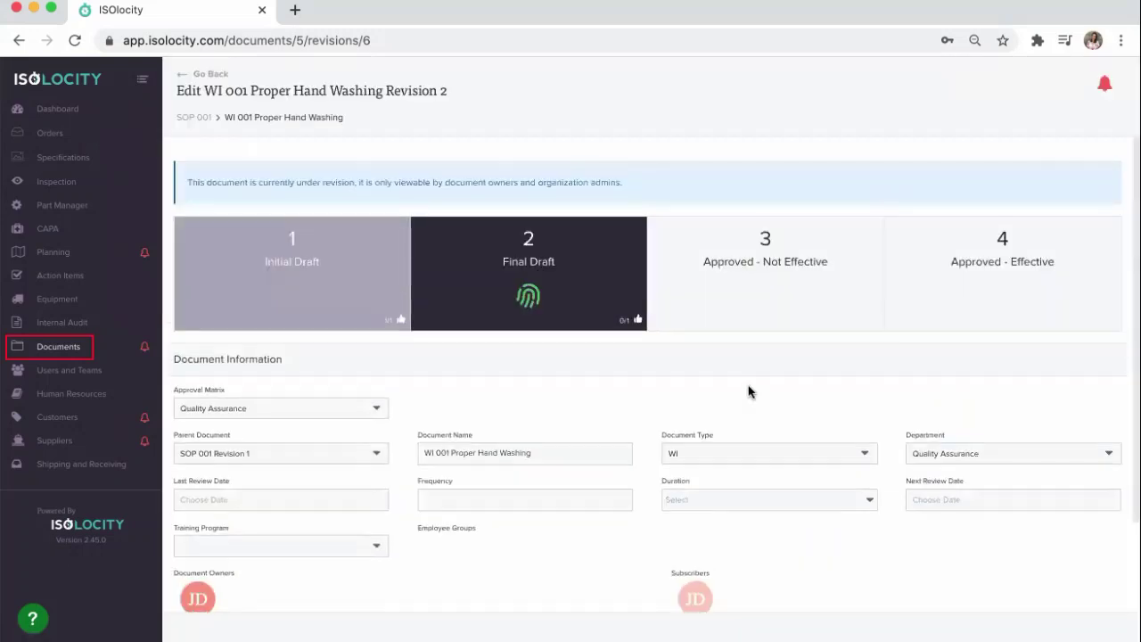
E-sign the Approved - Not Effective and Approved - Effective stages with the saved password.
left_click(774, 306)
left_click(686, 299)
left_click(669, 369)
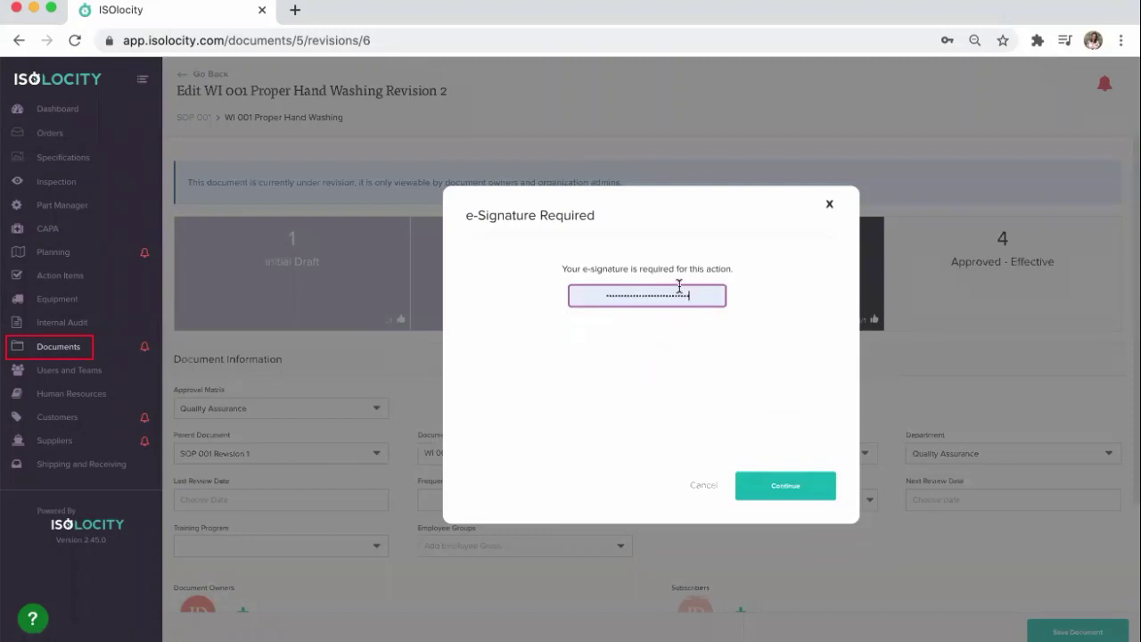
left_click(700, 294)
left_click(696, 349)
left_click(757, 479)
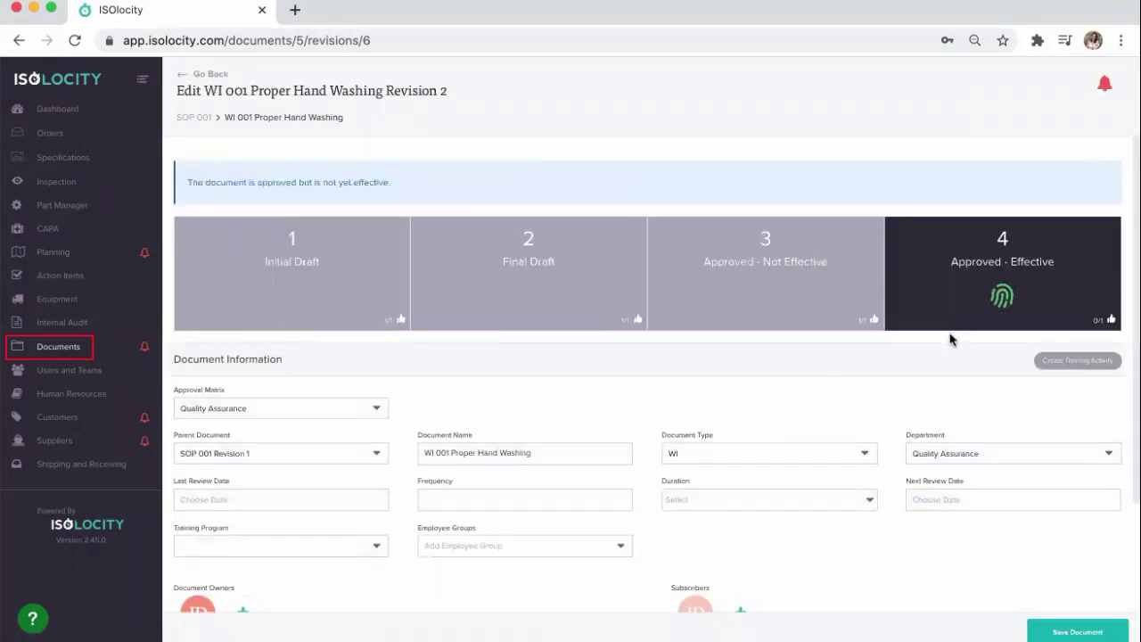
left_click(1002, 296)
left_click(717, 294)
left_click(675, 348)
left_click(767, 488)
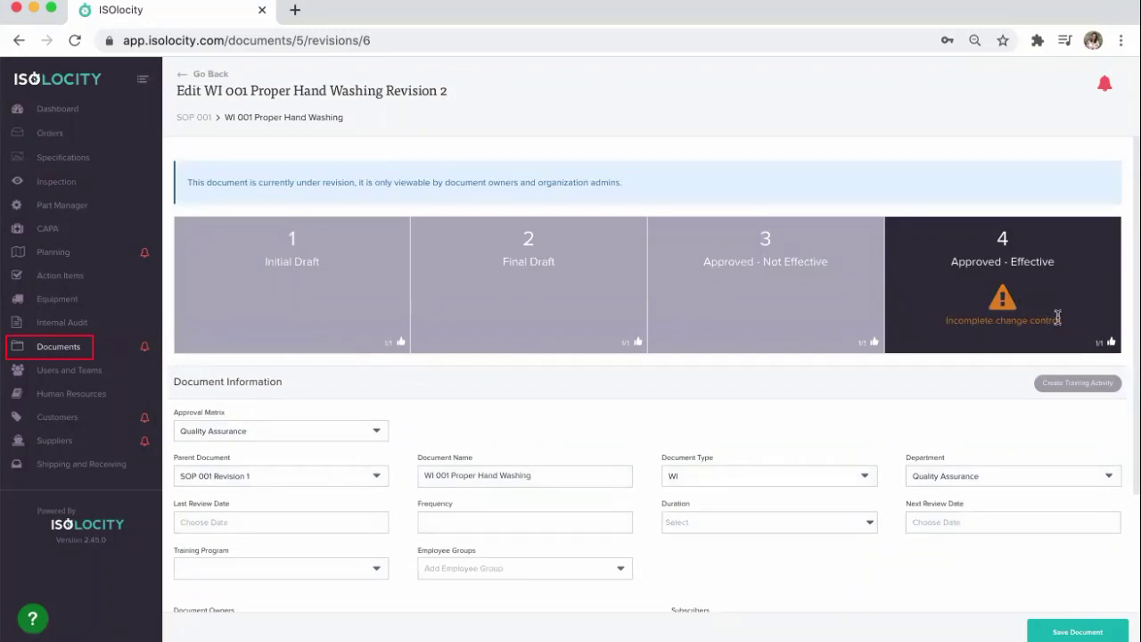
Open WI 001 Rev 2's linked change control report and mark all action items complete.
scroll(915, 359, "down", 4)
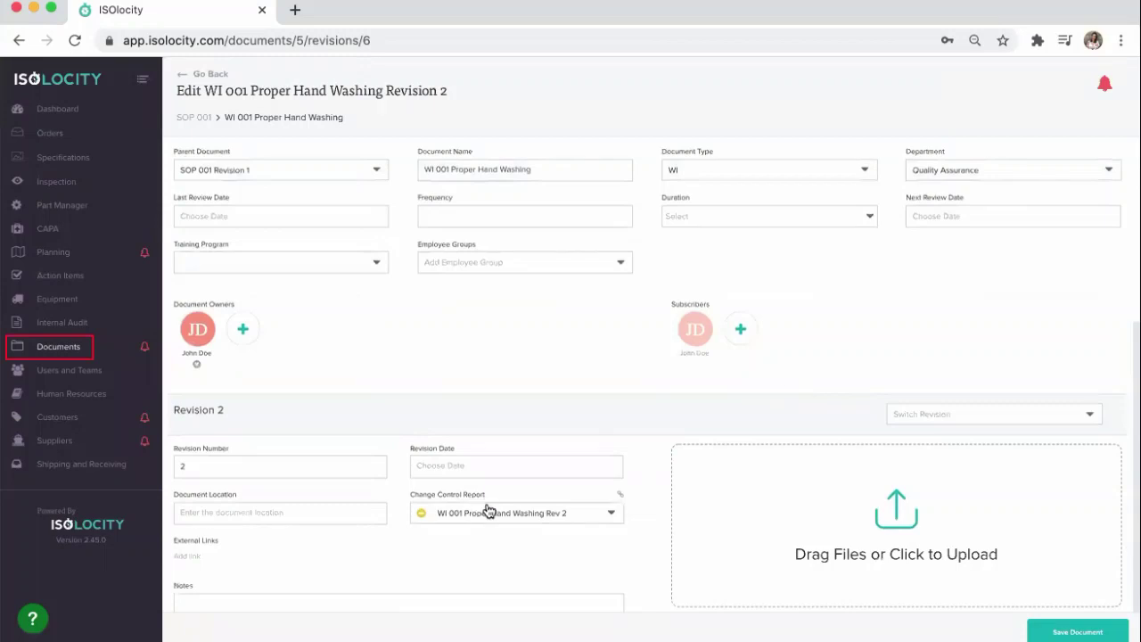
left_click(620, 497)
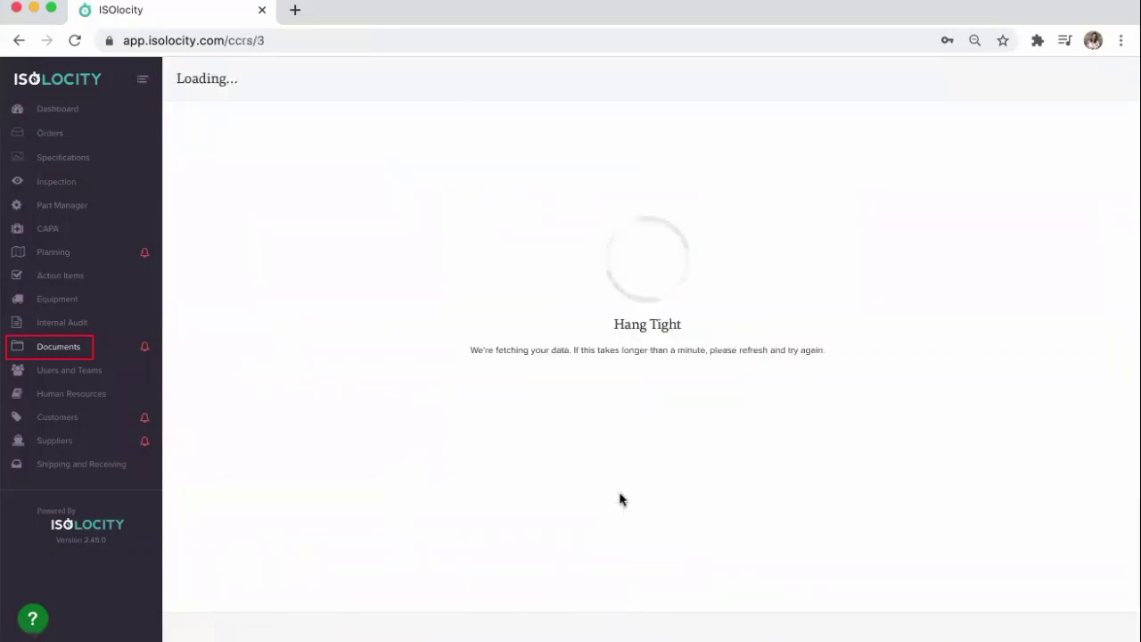
scroll(488, 354, "down", 9)
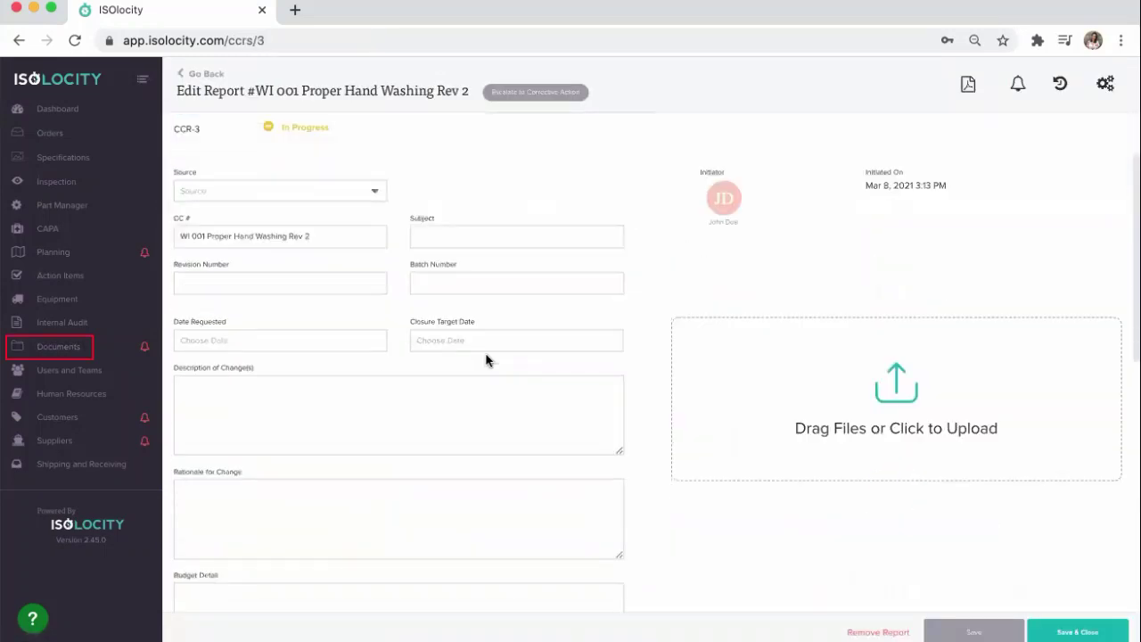
scroll(470, 360, "down", 5)
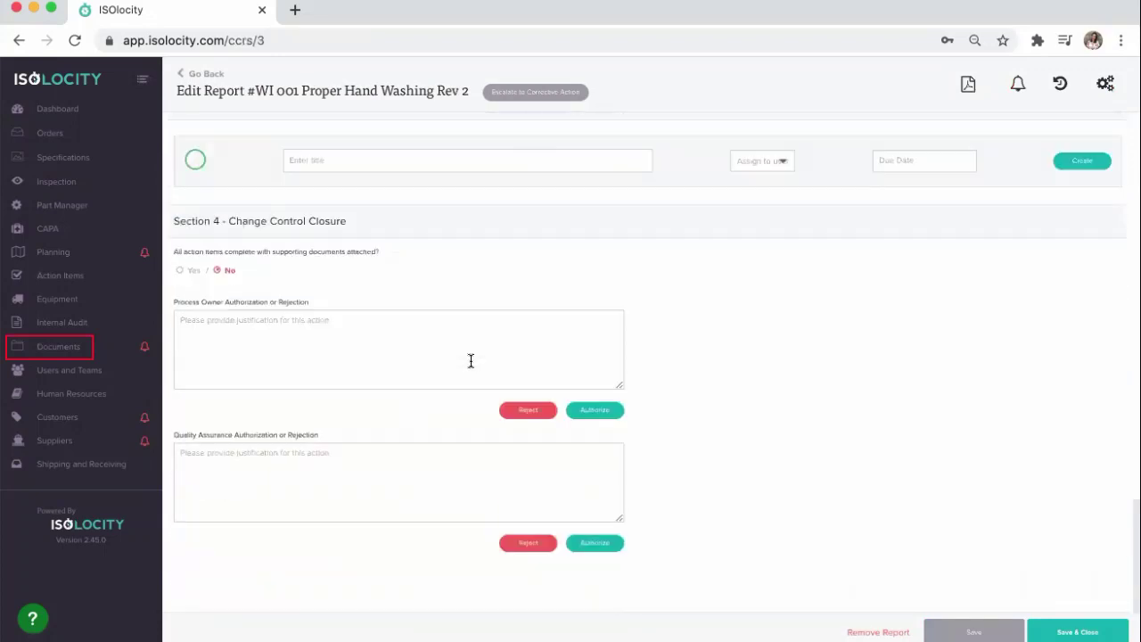
left_click(181, 270)
Confirm both the process owner and quality assurance authorizations, save the report, and return to Revision 2.
left_click(594, 410)
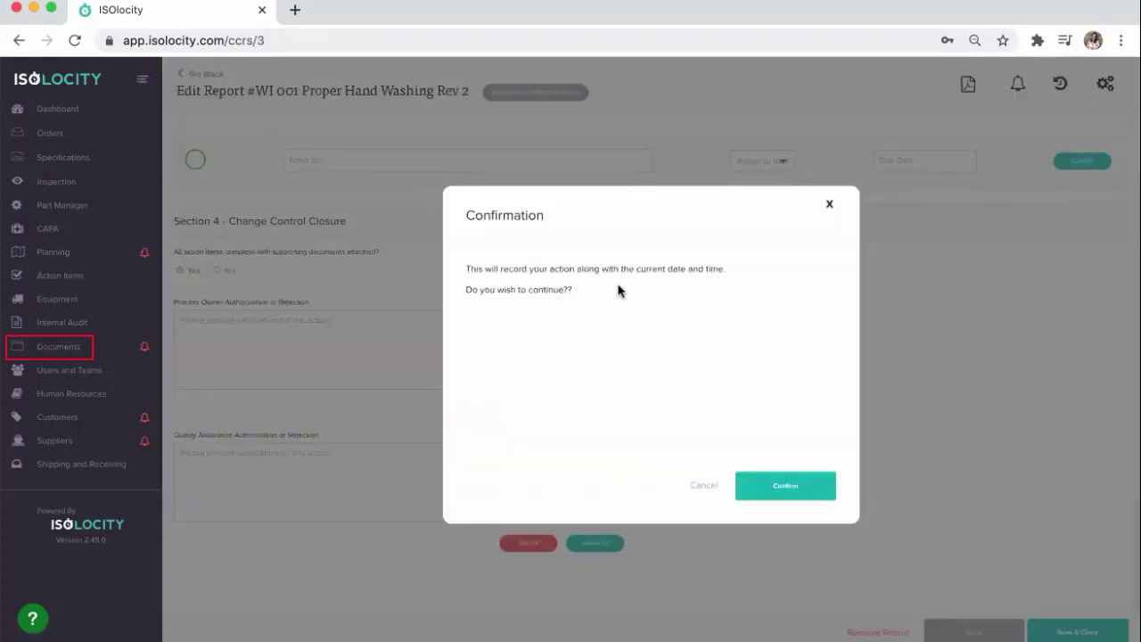
left_click(788, 484)
left_click(595, 542)
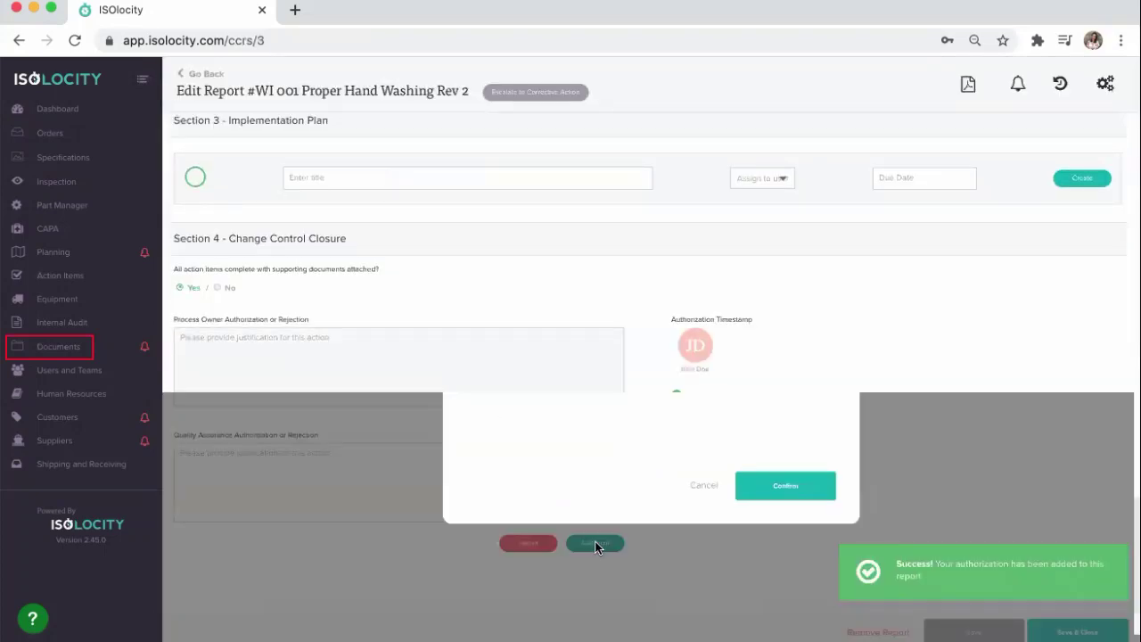
left_click(788, 487)
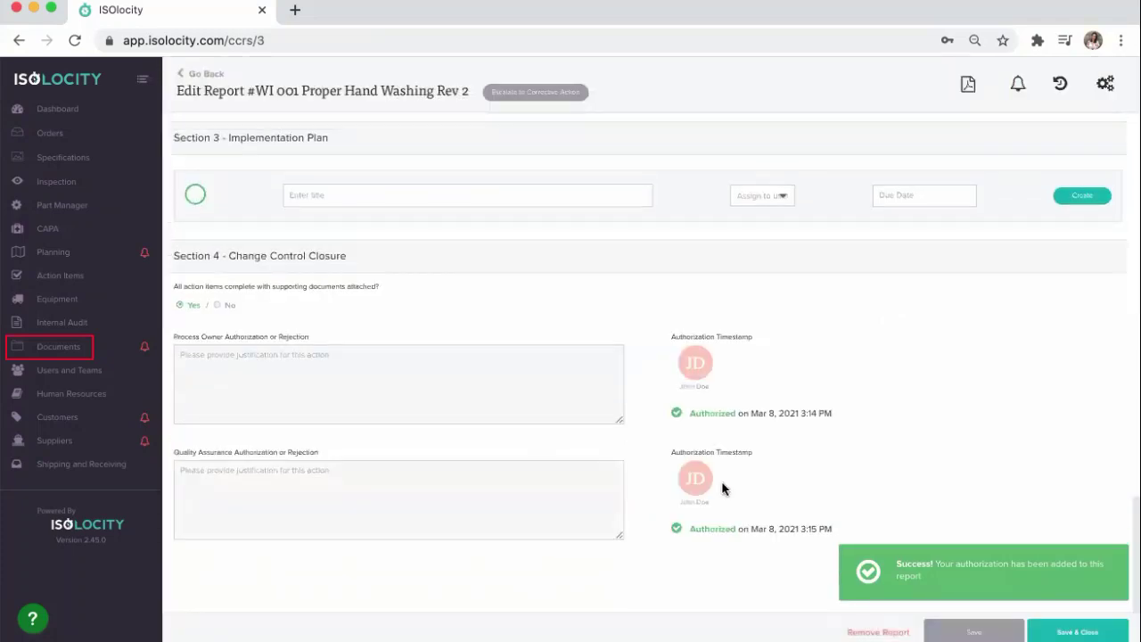
left_click(1078, 629)
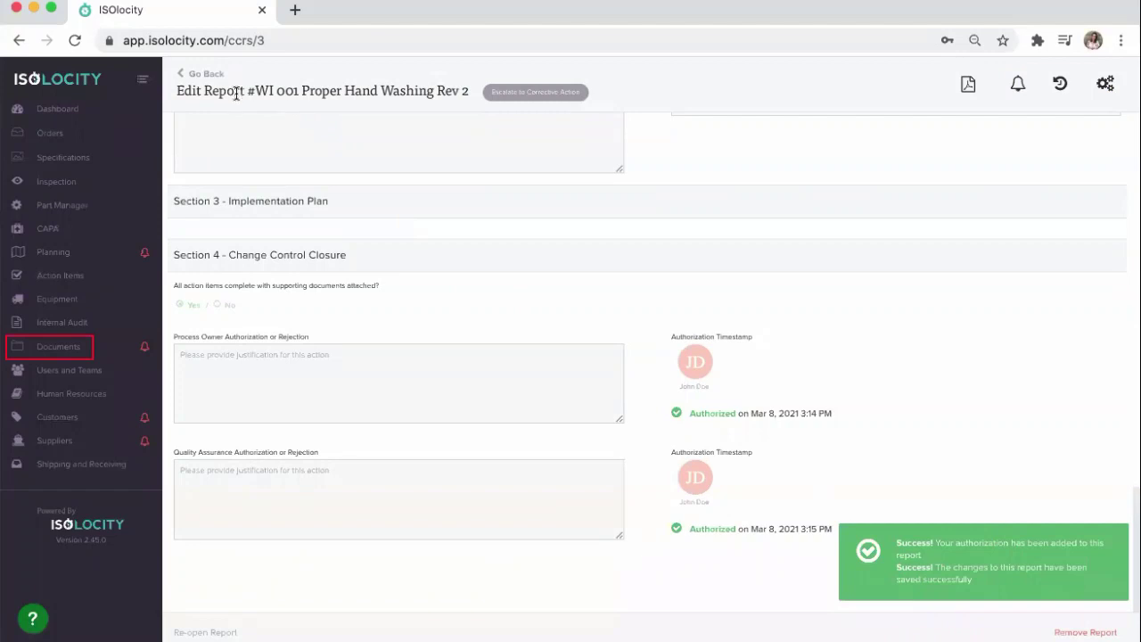
left_click(205, 75)
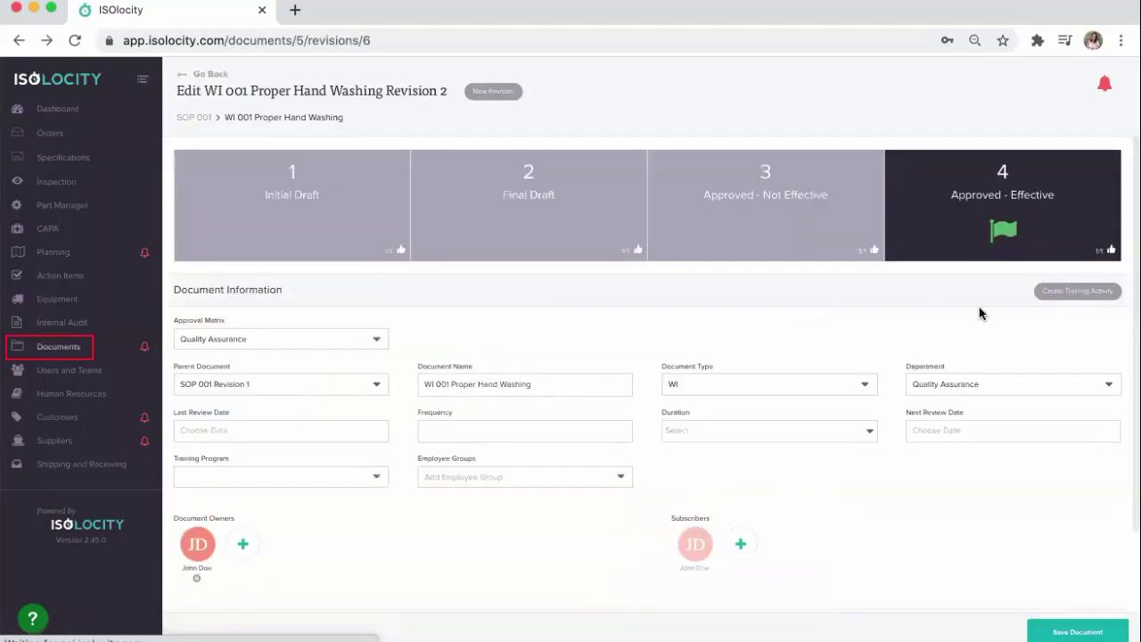
Switch WI 001 to the obsolete Revision 1, then jump back to the latest approved Revision 2.
scroll(693, 331, "down", 5)
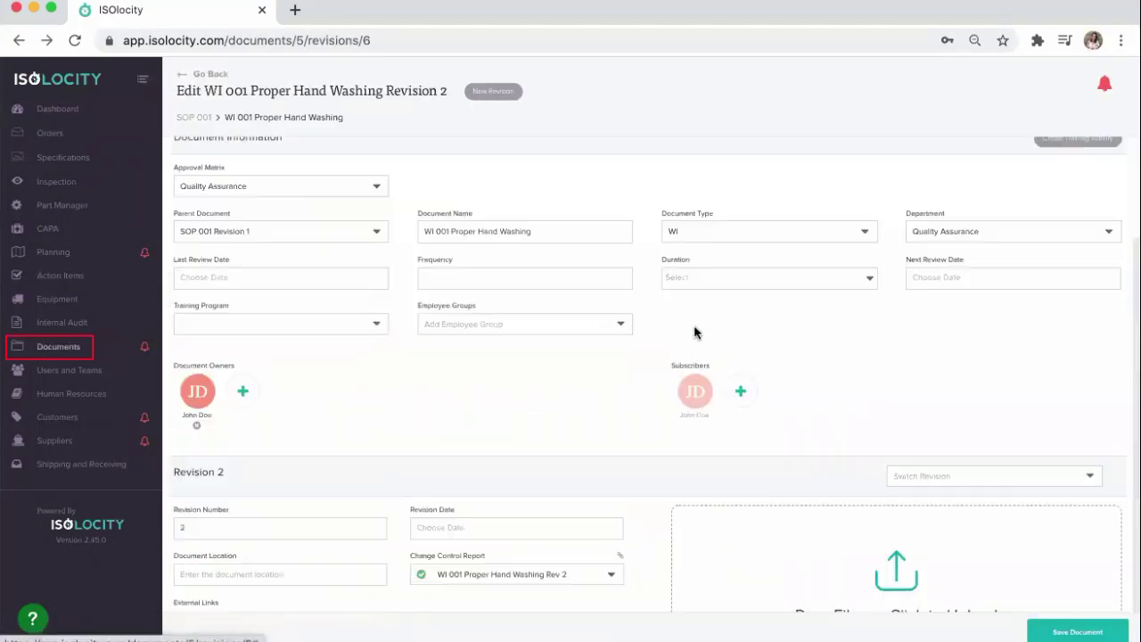
left_click(950, 327)
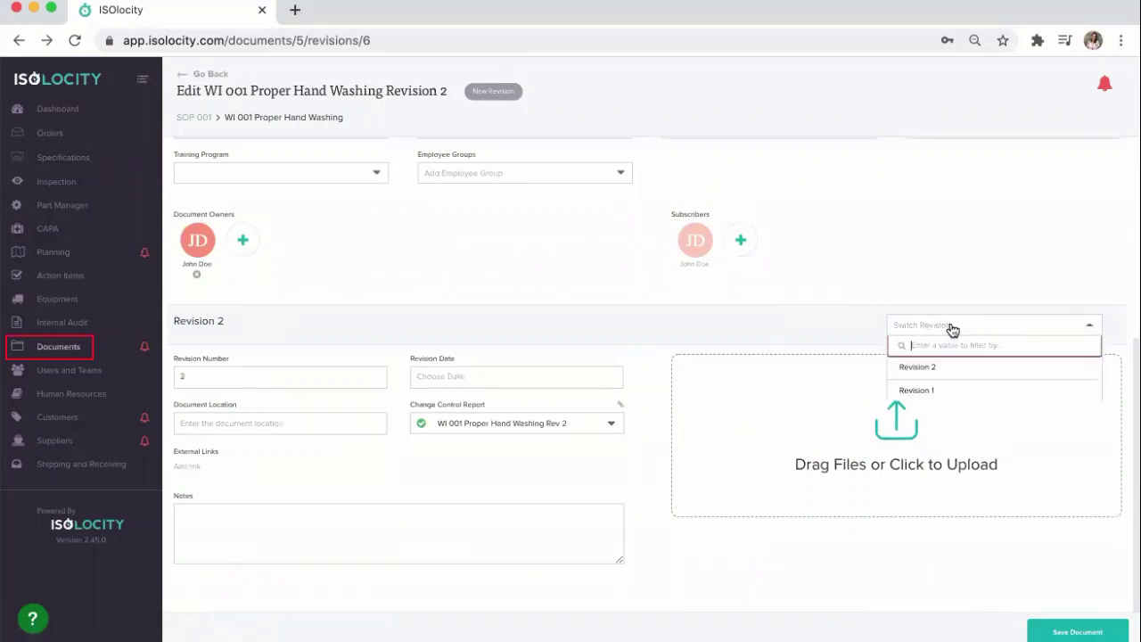
left_click(921, 394)
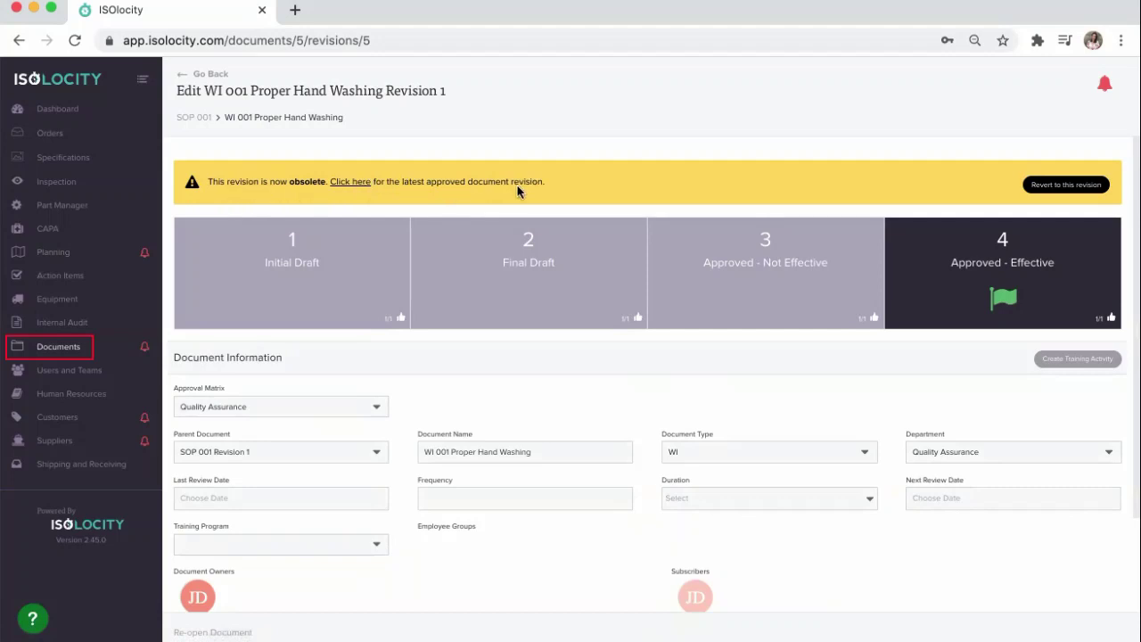
left_click(336, 181)
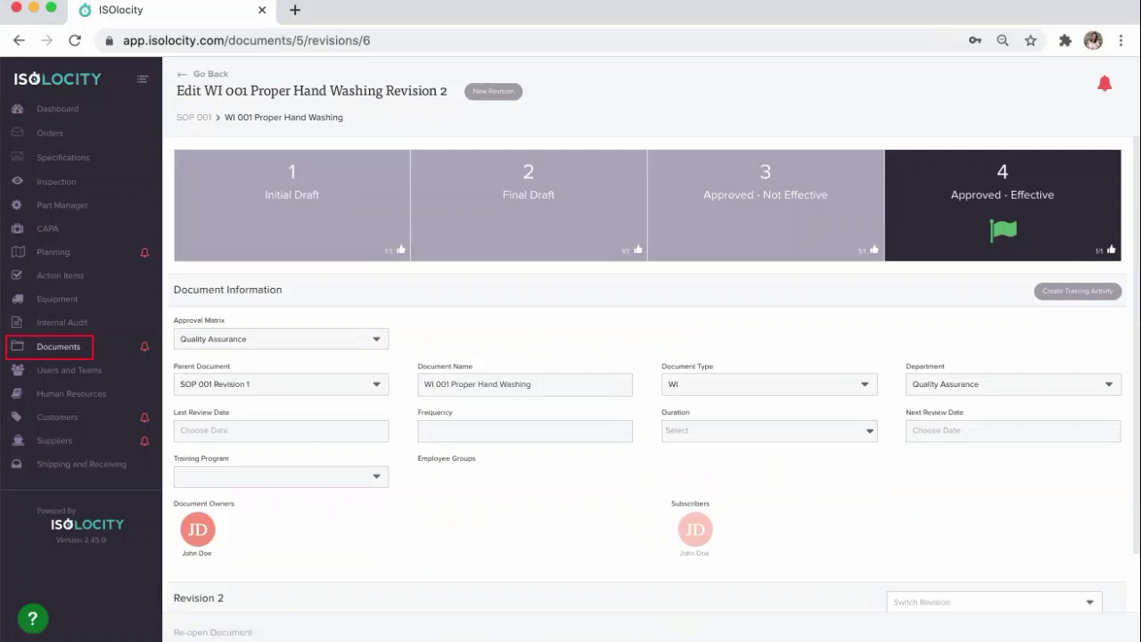
Add a note in WI 001 Revision 2's Notes field and save the document.
scroll(446, 540, "down", 5)
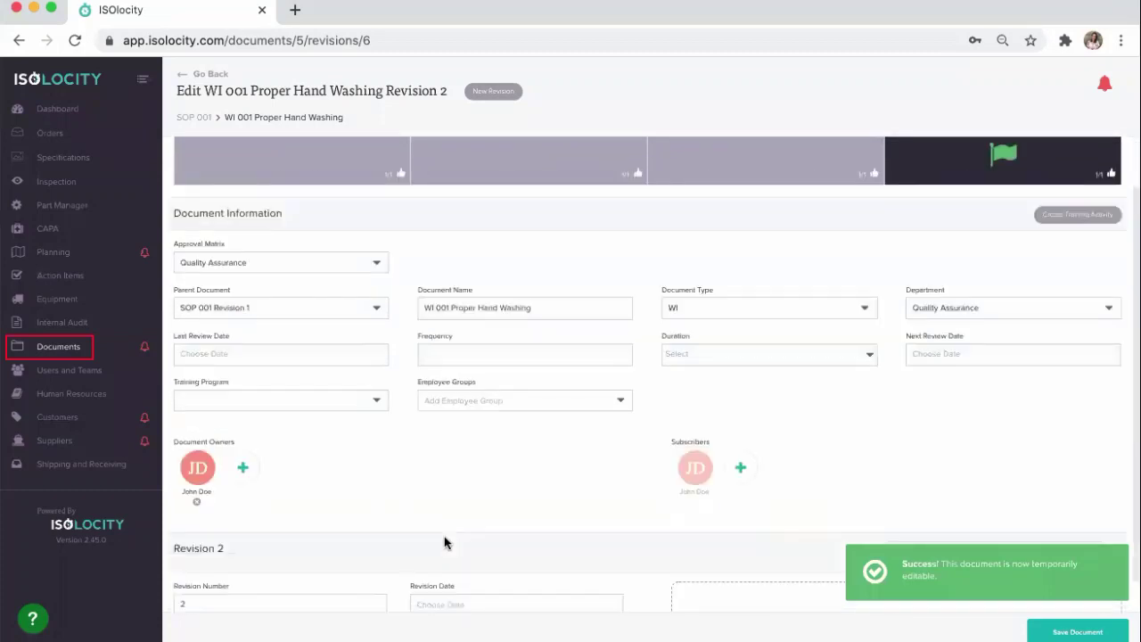
left_click(315, 531)
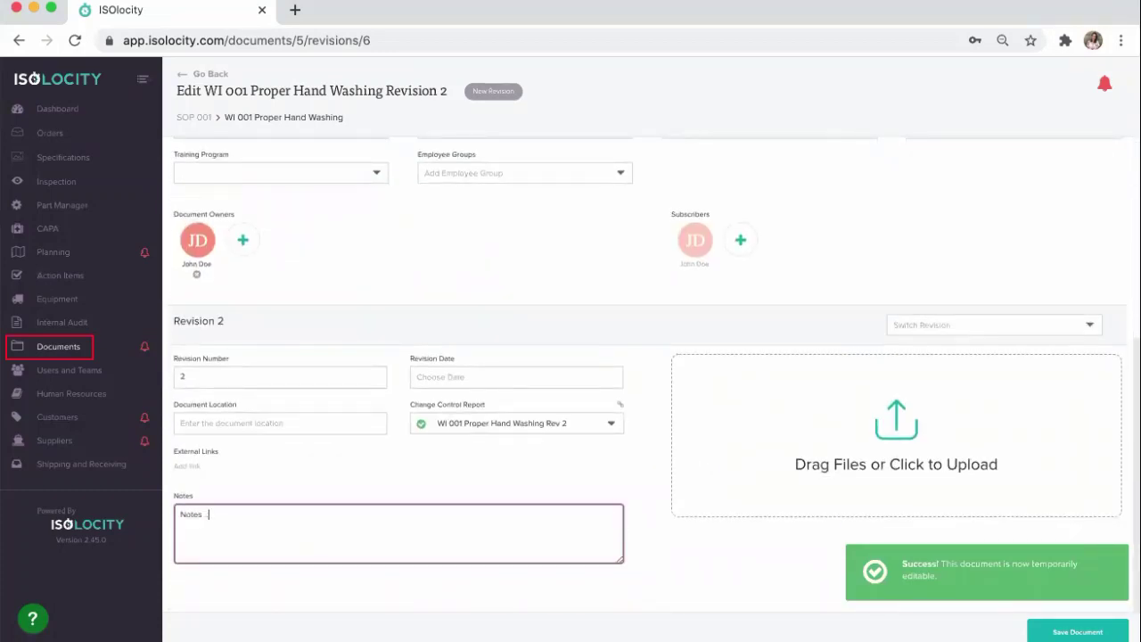
left_click(1076, 632)
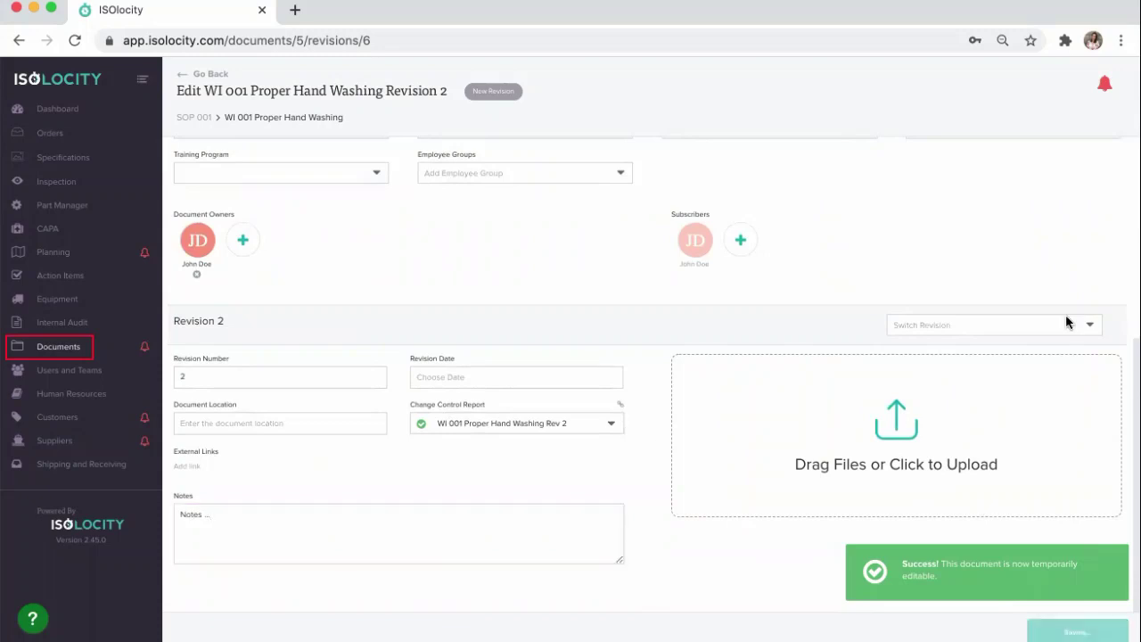